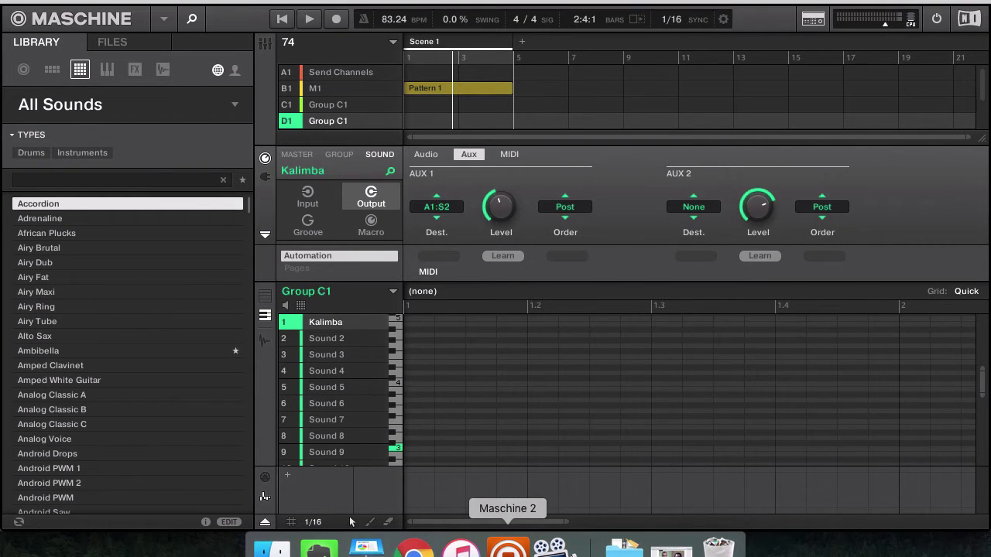
Return the beat's playback to the start of Scene 1 and raise the system volume
click(281, 24)
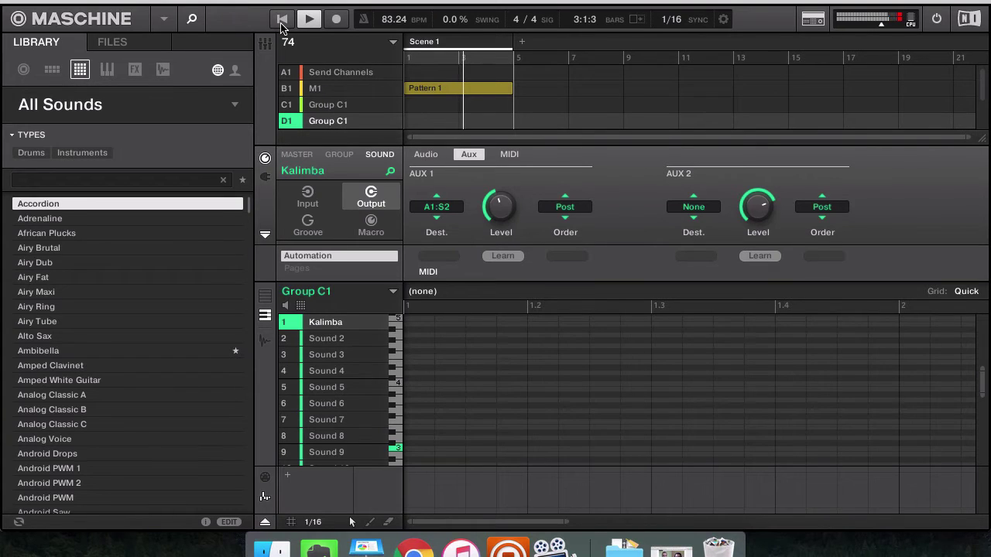
key(XF86AudioRaiseVolume)
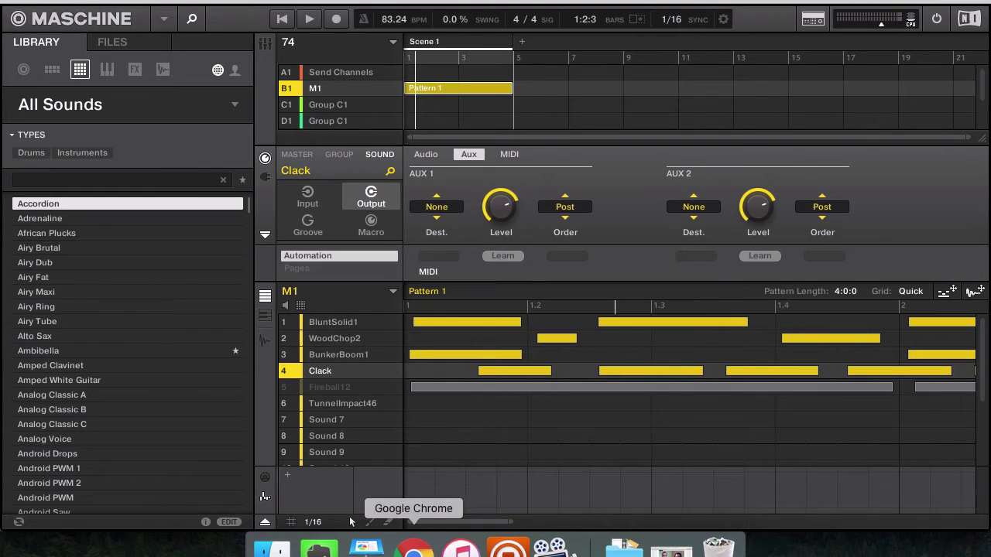
Switch to Google Chrome and examine the title and channel name of the Roland Juno-60 "London Trip" YouTube video
click(414, 550)
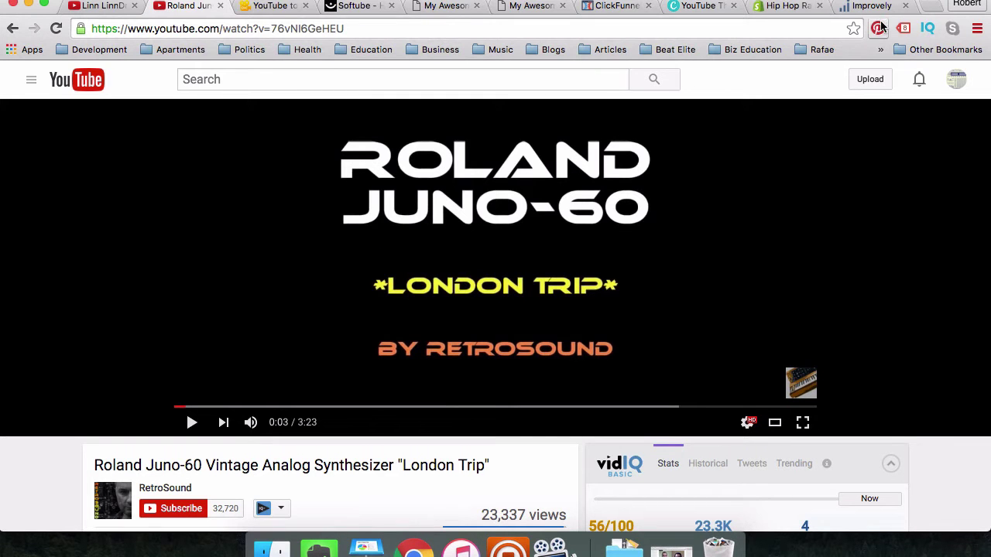
click(99, 6)
click(204, 7)
scroll(229, 476, down, 1)
scroll(228, 479, down, 3)
double_click(141, 421)
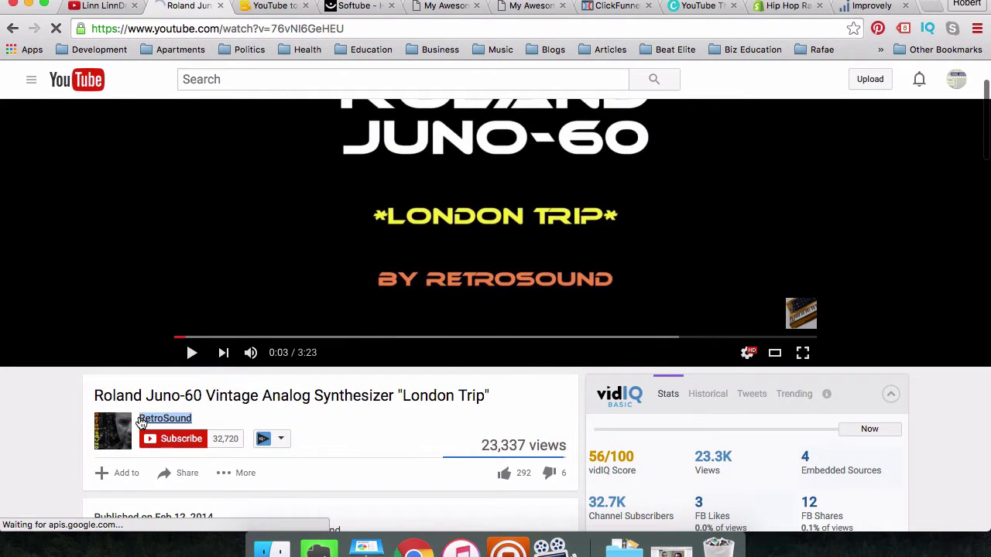
click(242, 408)
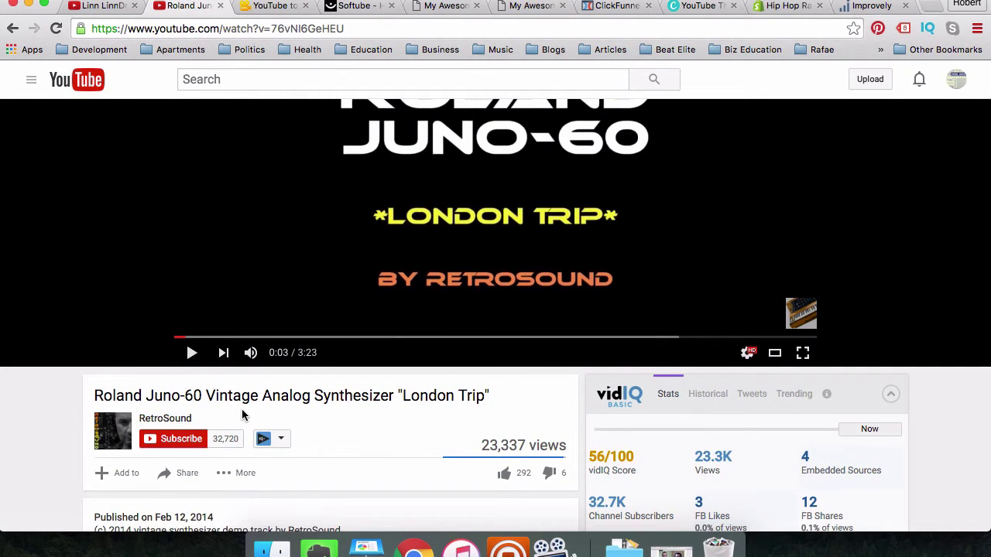
Open youtube.com in a new browser tab placed after the Juno-60 video and search for "prophet 6"
click(925, 4)
drag(878, 6, 268, 10)
text(youtube.com)
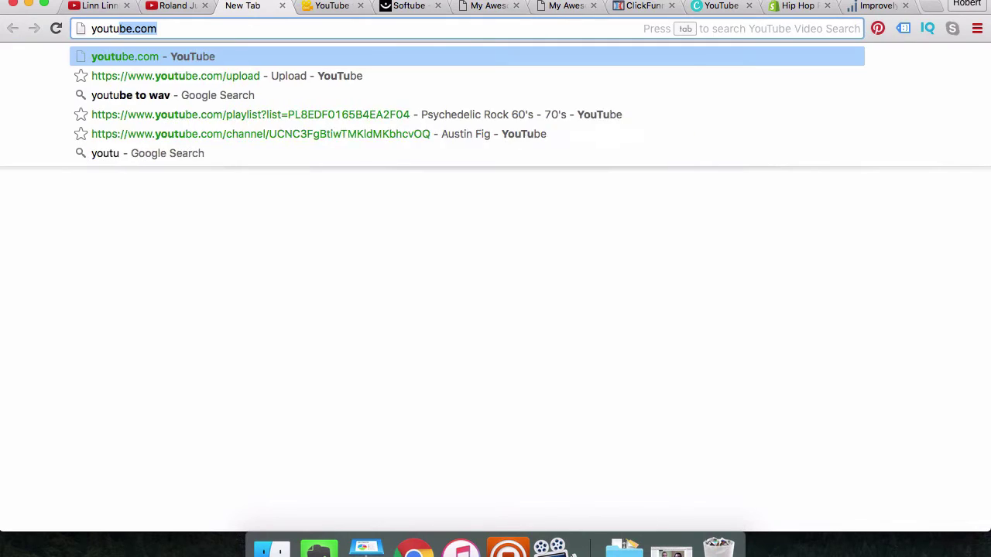
key(Return)
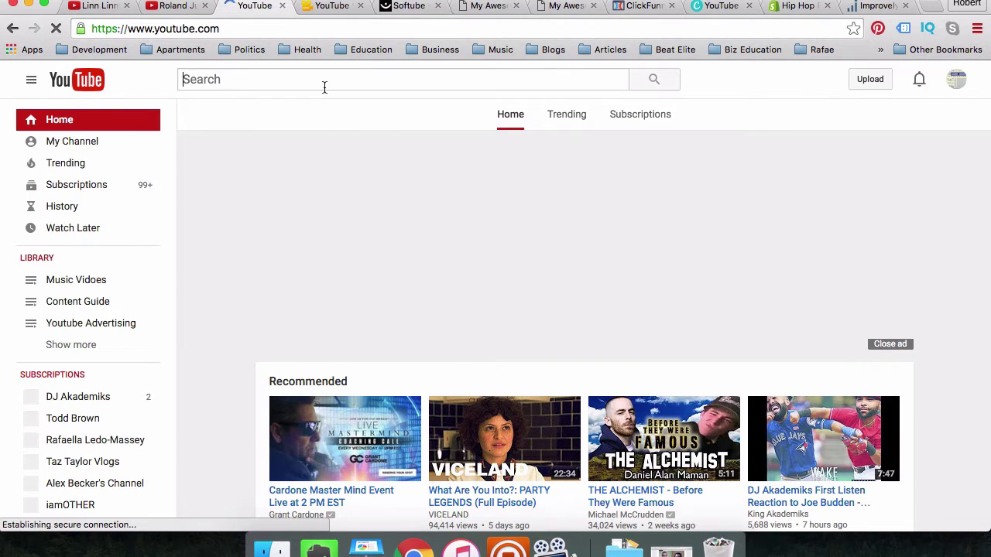
text(prophet 6)
key(Return)
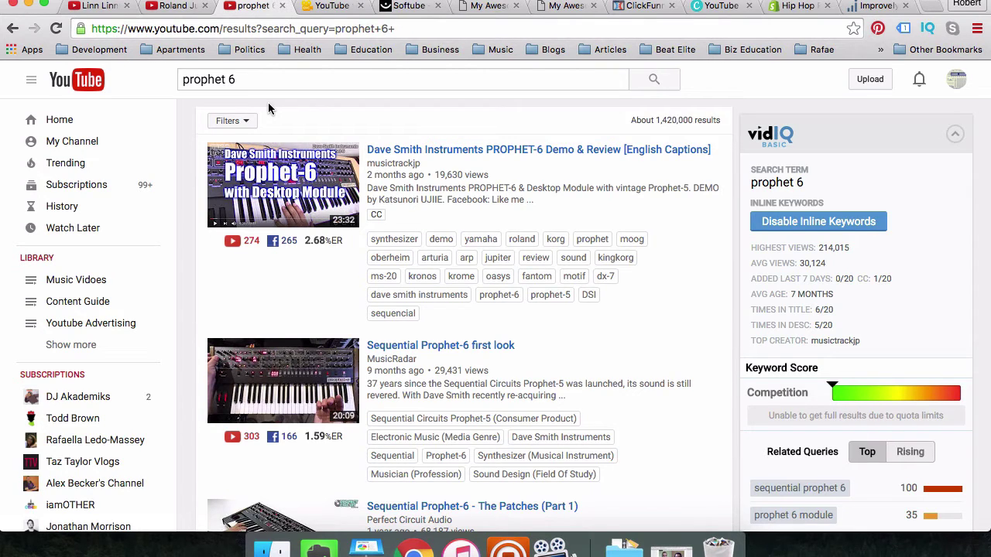
Start Pattern 1 of group M1 in Maschine and play the Roland Juno-60 video in Chrome over it
click(174, 6)
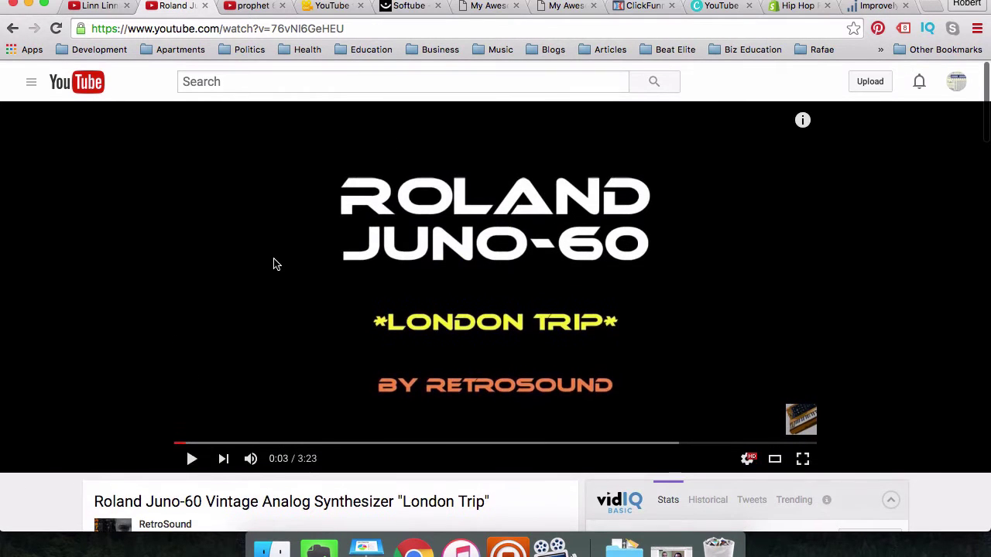
click(504, 551)
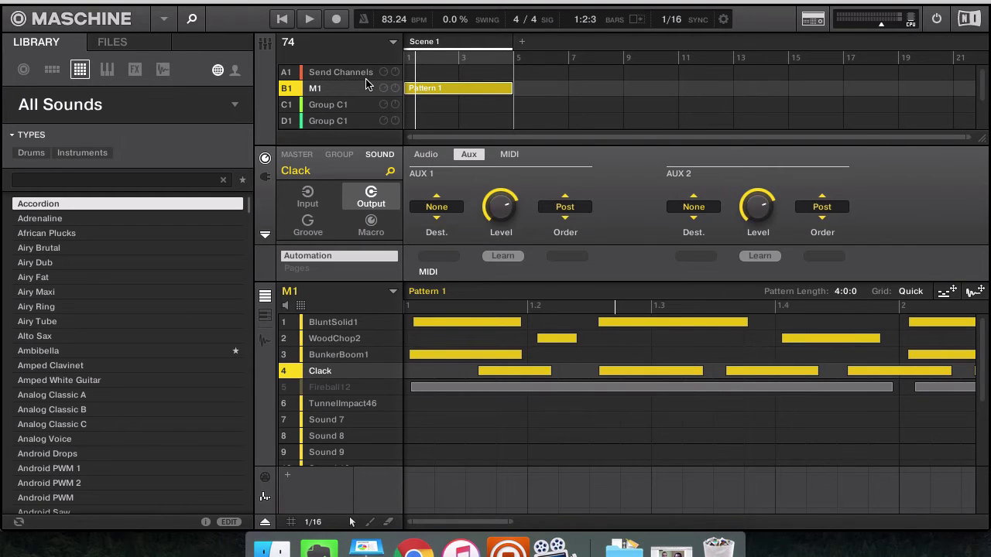
click(30, 4)
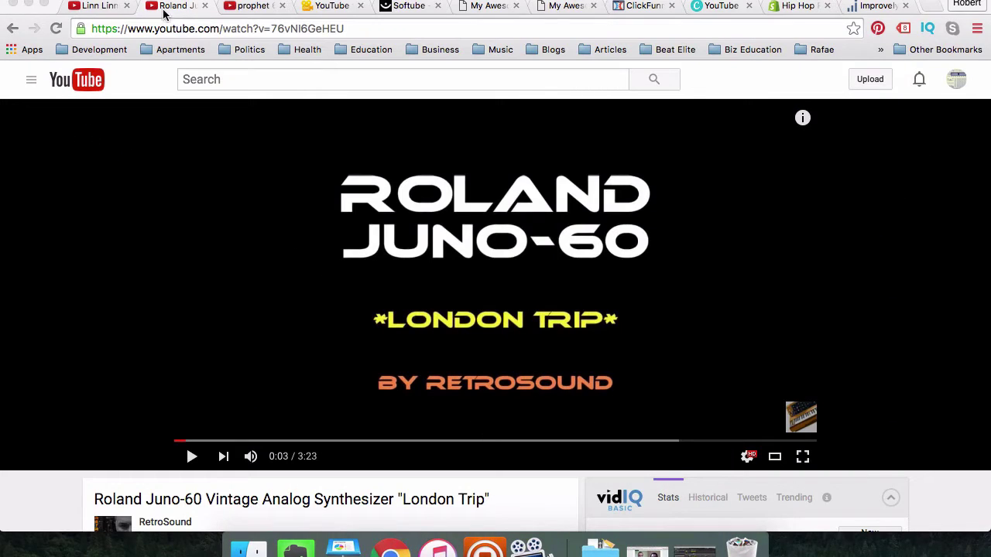
click(484, 546)
key(space)
click(30, 4)
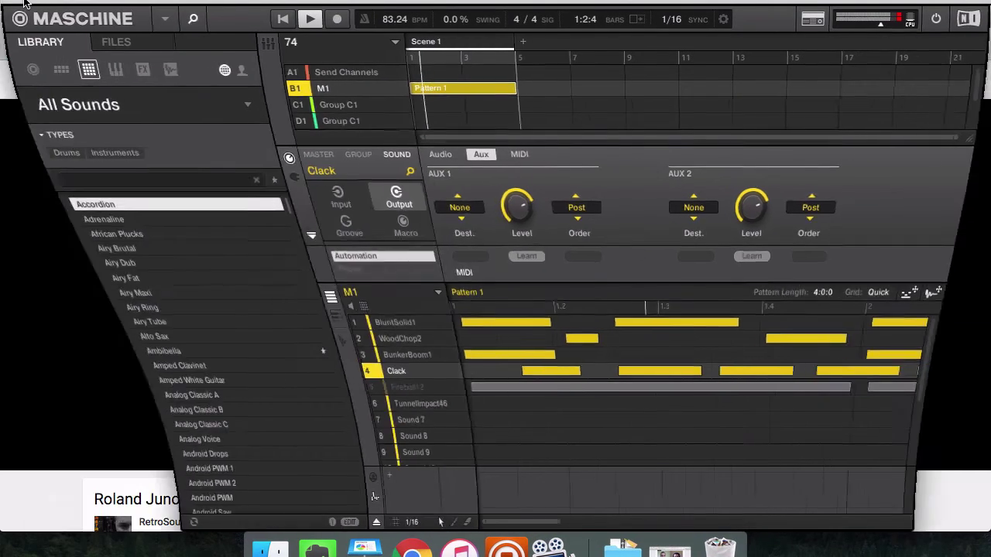
click(272, 378)
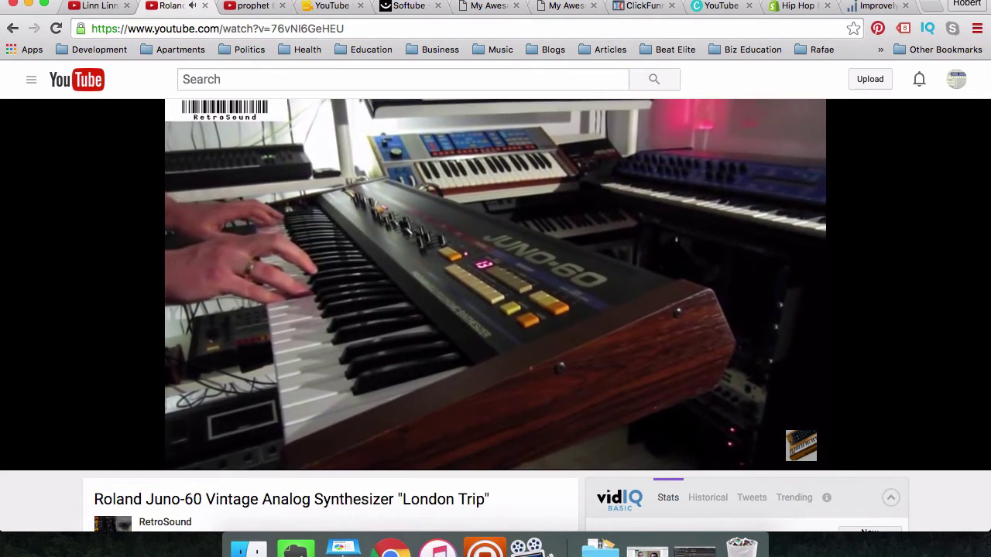
Pause the Juno-60 video, switch to Maschine and return to Chrome
mouse_move(466, 354)
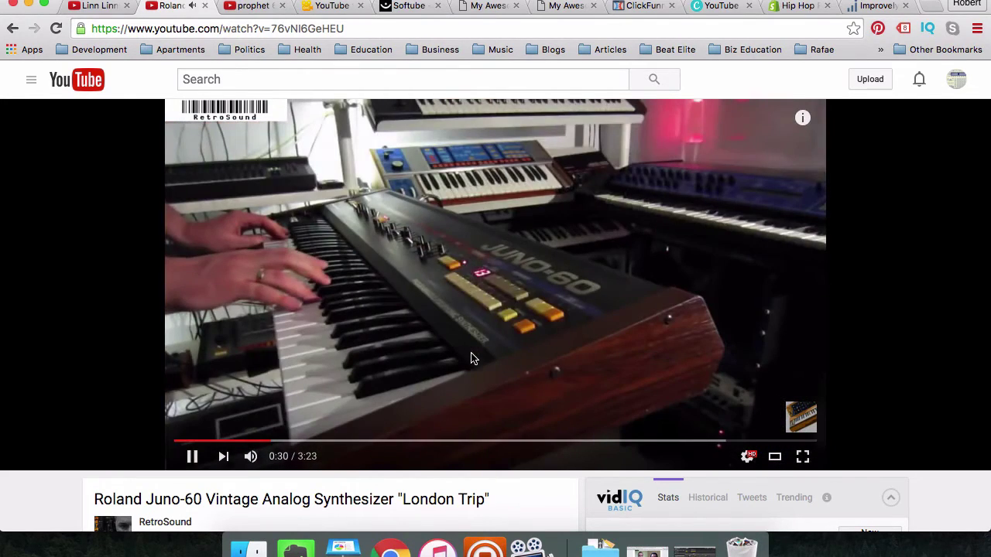
click(474, 357)
click(484, 549)
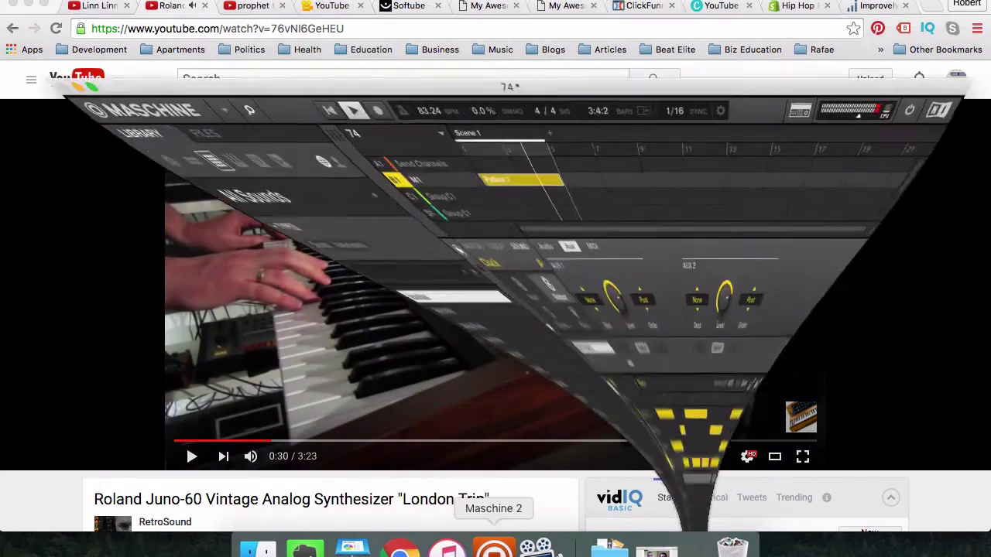
click(399, 550)
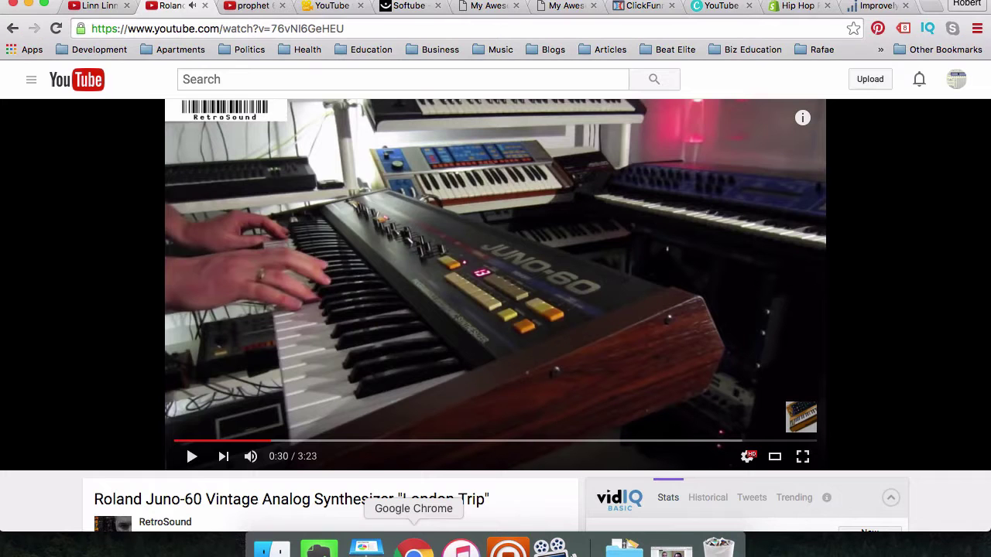
Copy the Juno-60 video's URL into OnlineVideoConverter and convert it to .wav
click(284, 29)
key(super+c)
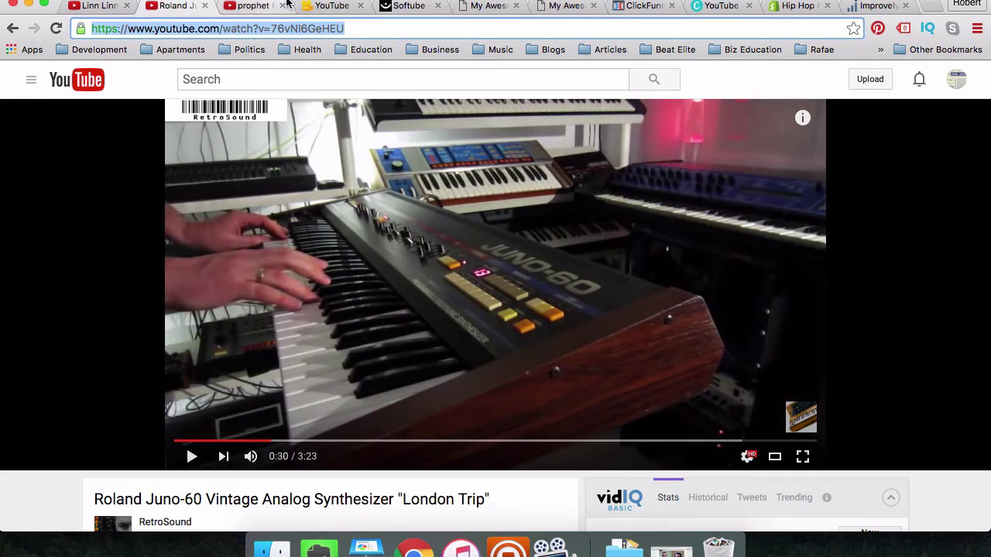
click(334, 6)
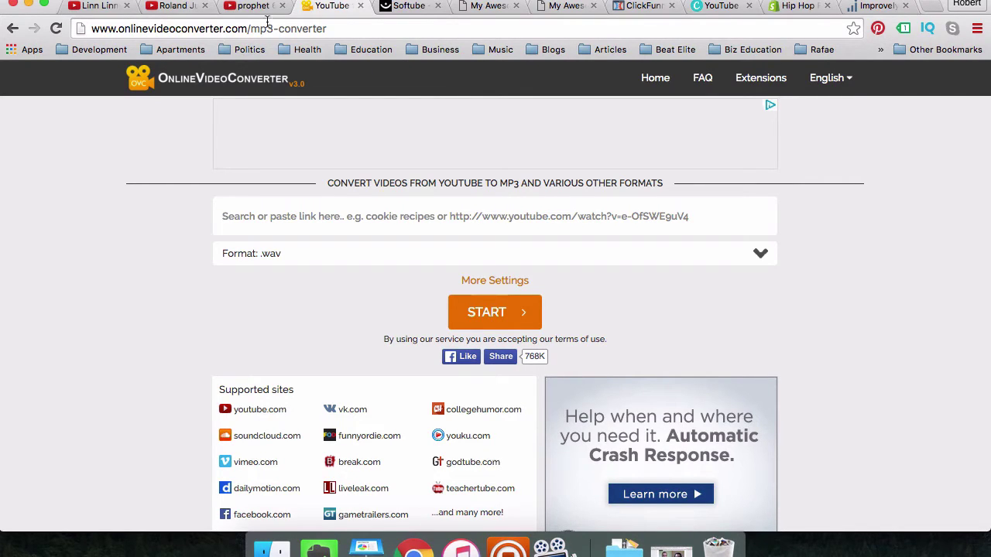
click(361, 219)
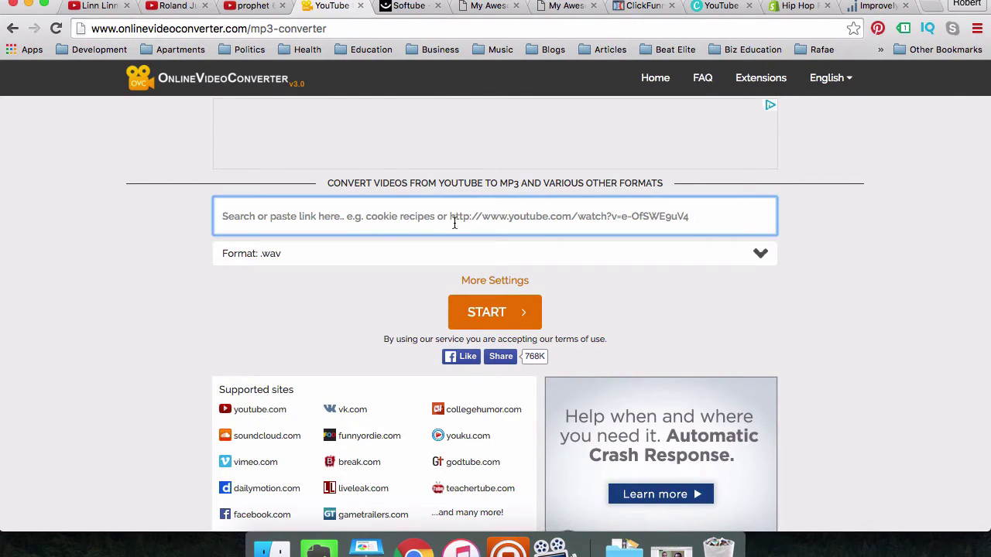
key(super+v)
click(259, 256)
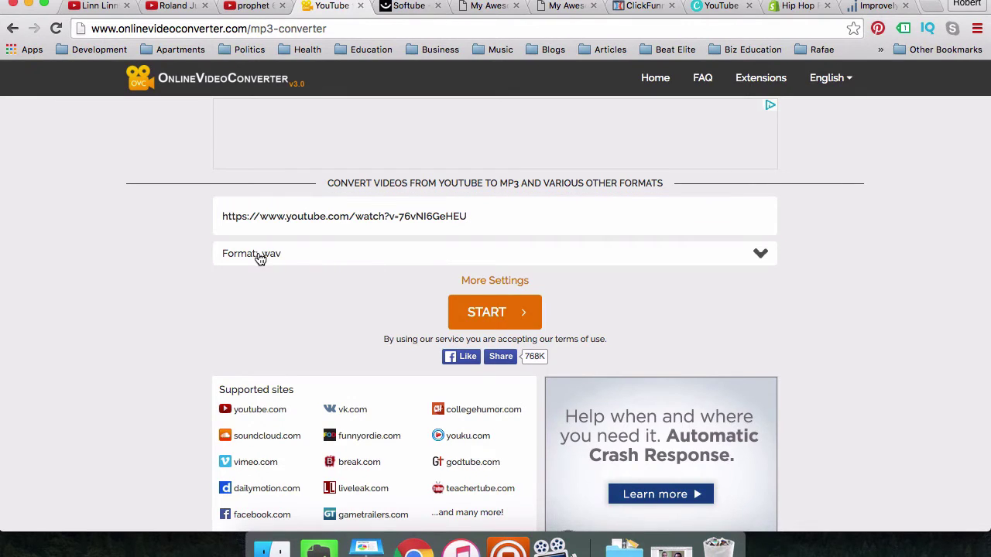
click(160, 286)
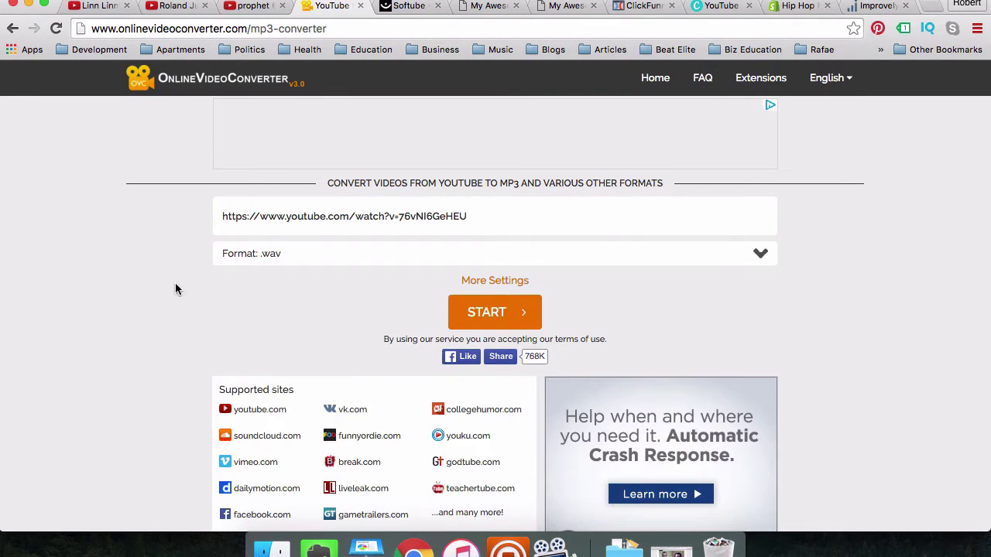
click(496, 314)
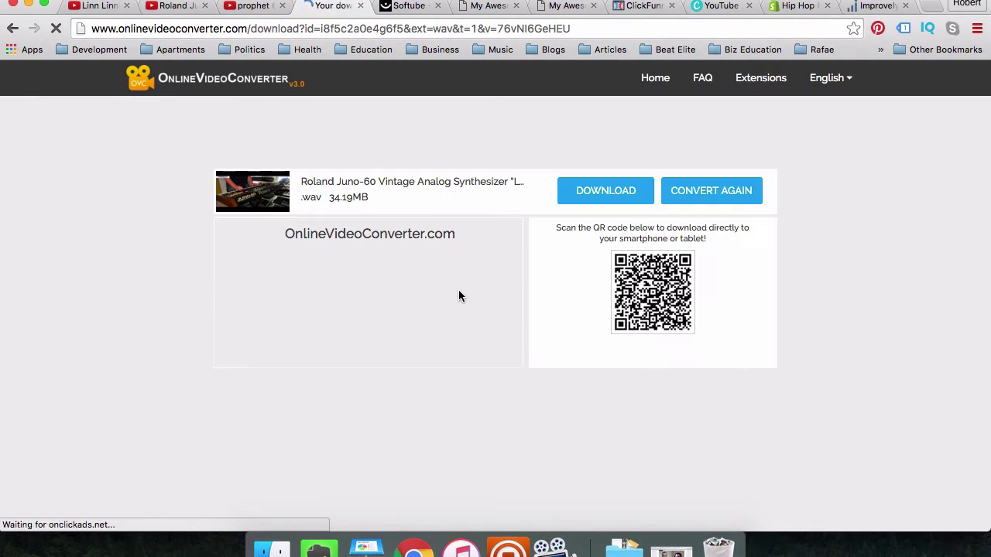
Start downloading the converted Juno-60 .wav file and look through the Desktop for a save folder
click(605, 197)
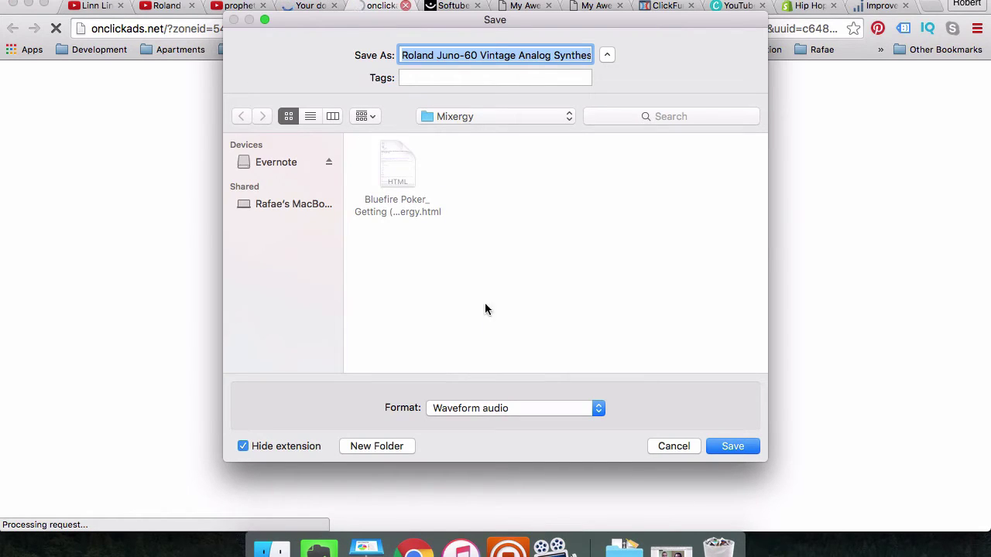
click(488, 116)
click(488, 116)
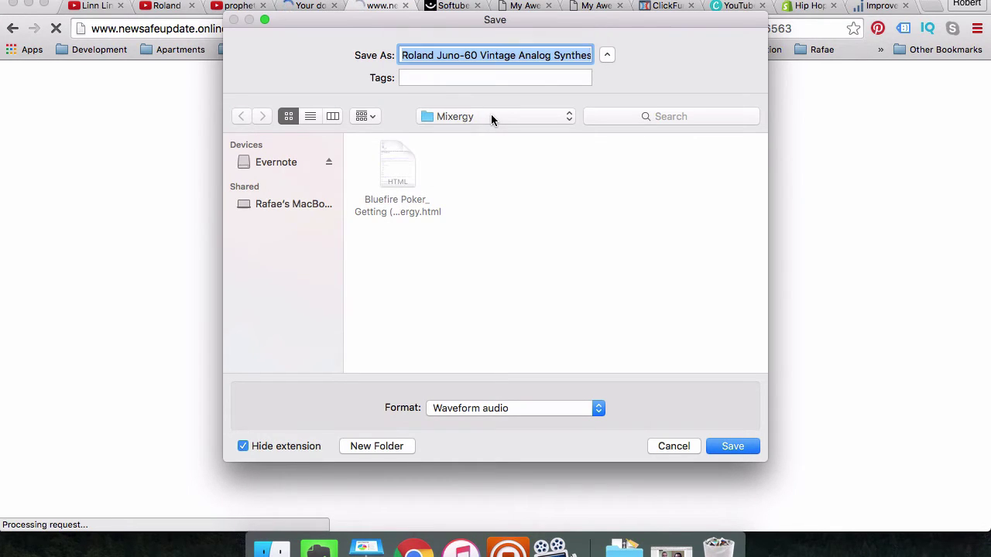
click(491, 116)
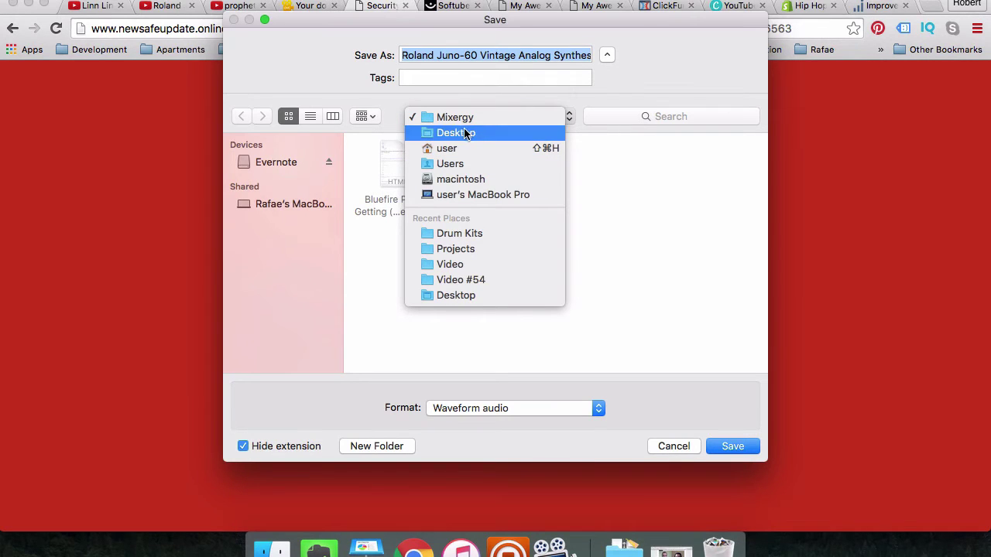
click(462, 130)
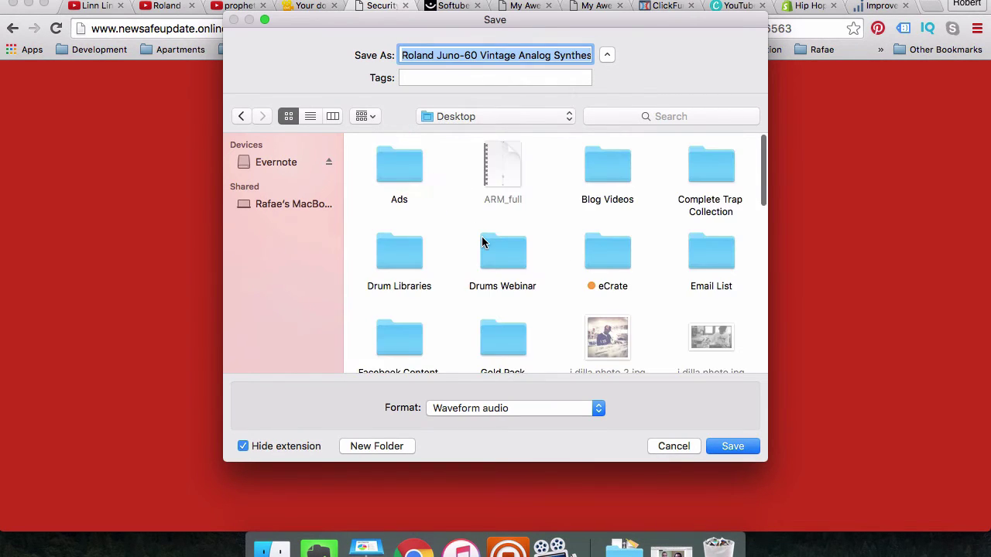
scroll(482, 240, down, 15)
scroll(482, 243, up, 15)
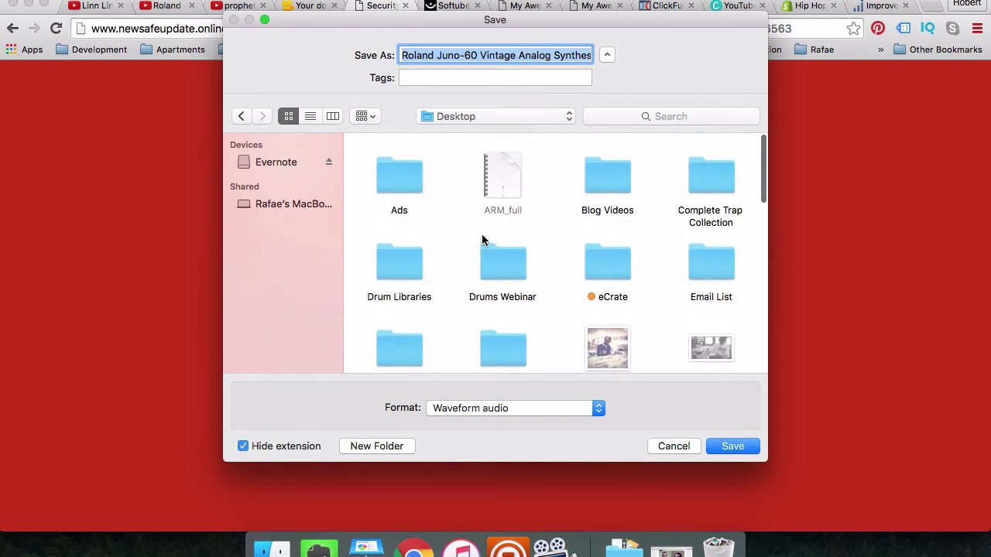
Set the save location to the Samples folder inside the user account's Documents folder
click(484, 116)
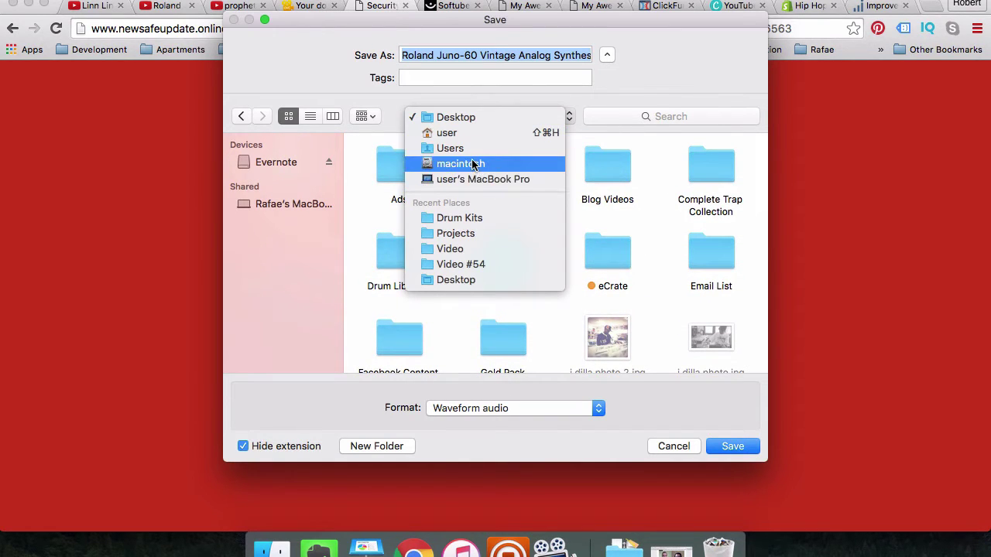
click(469, 148)
click(395, 170)
double_click(499, 170)
double_click(587, 184)
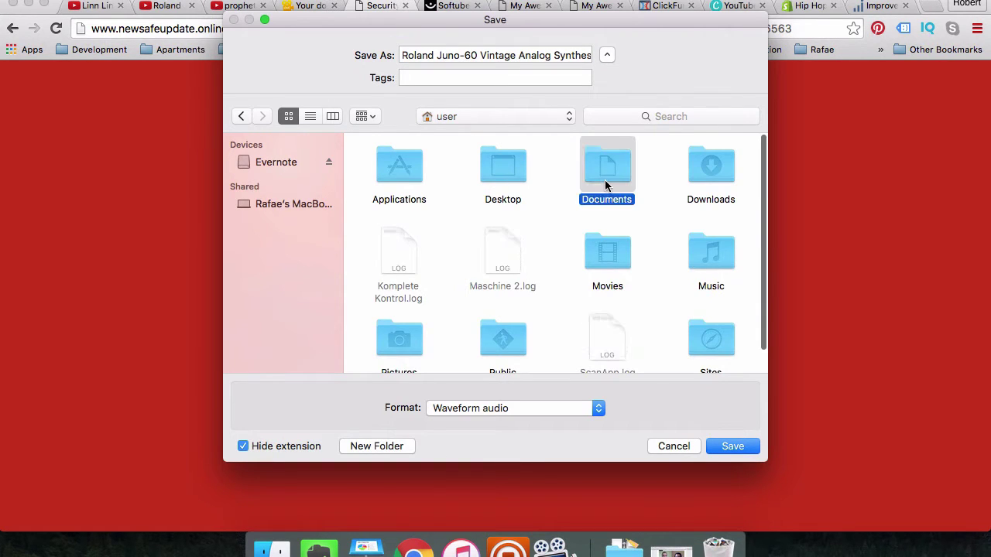
scroll(517, 263, down, 1)
double_click(596, 249)
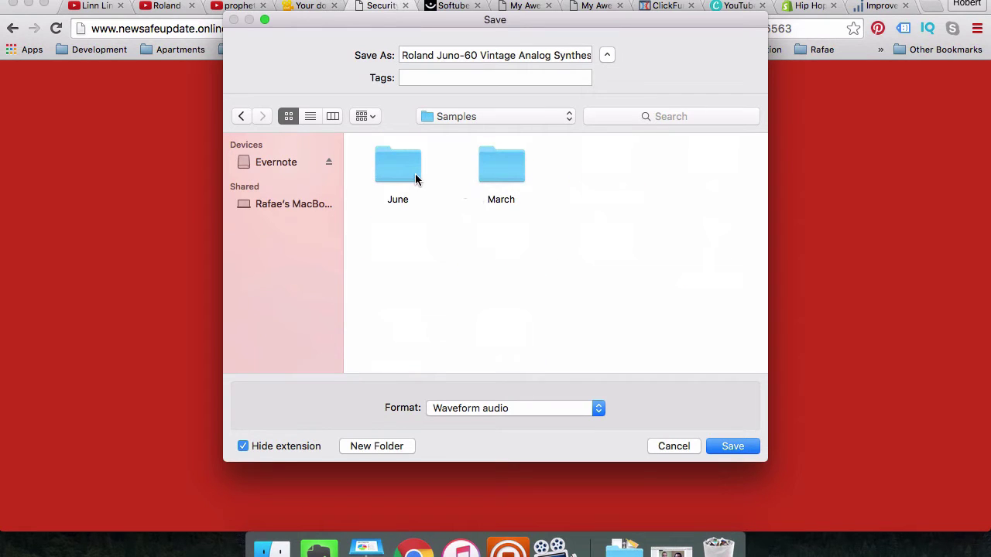
Create a folder named July inside Samples and save the Juno-60 .wav file in it
click(374, 445)
text(July)
key(Return)
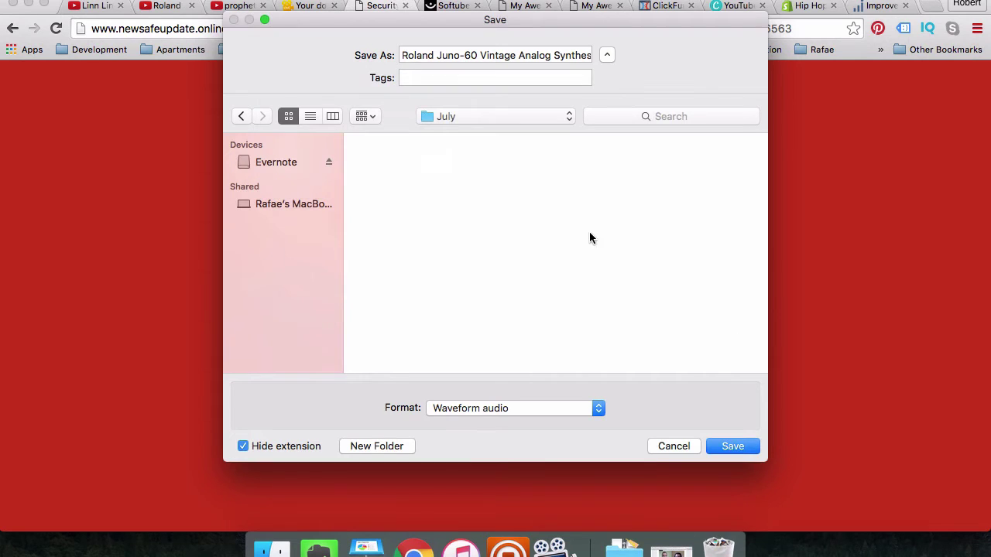
key(Return)
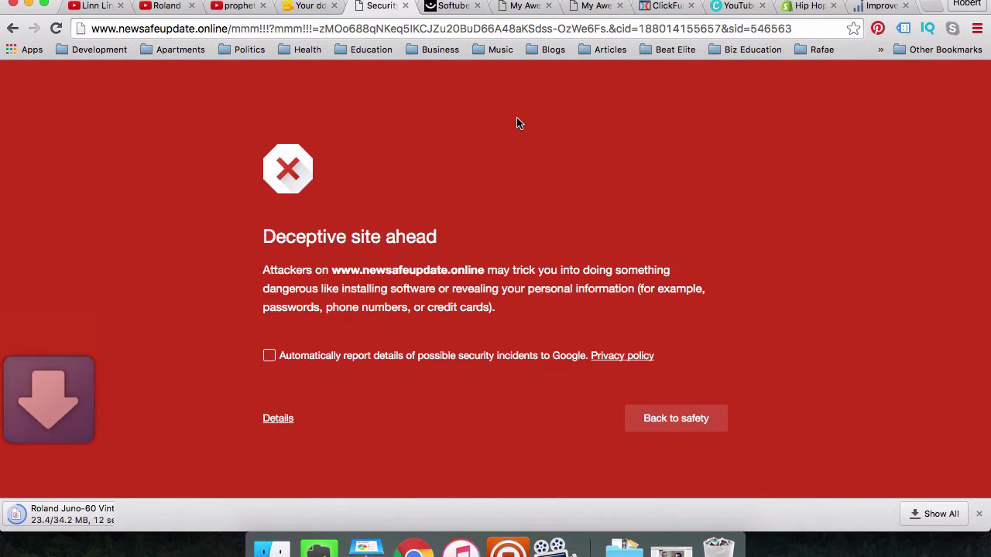
Close the deceptive-site and converter tabs and return to the prophet 6 search results
click(405, 6)
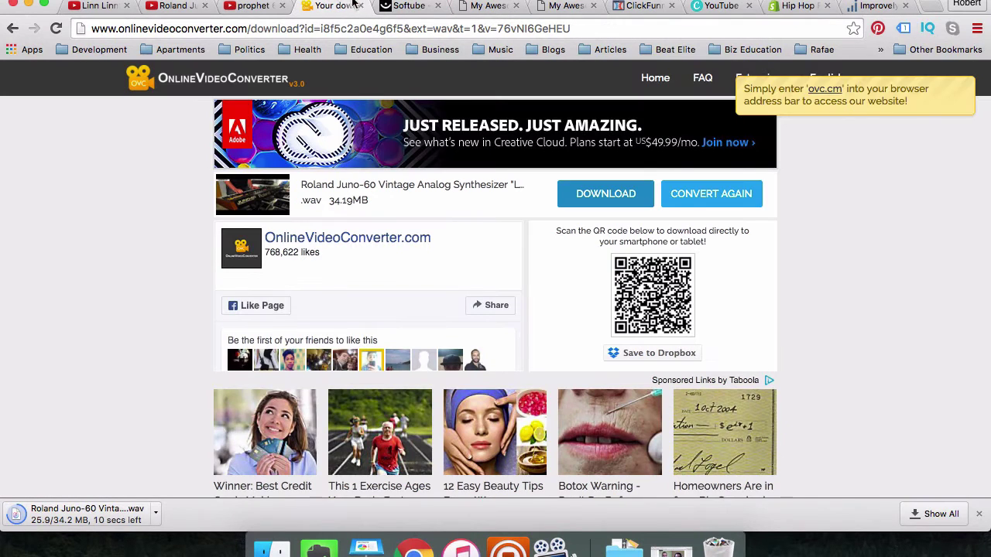
click(359, 6)
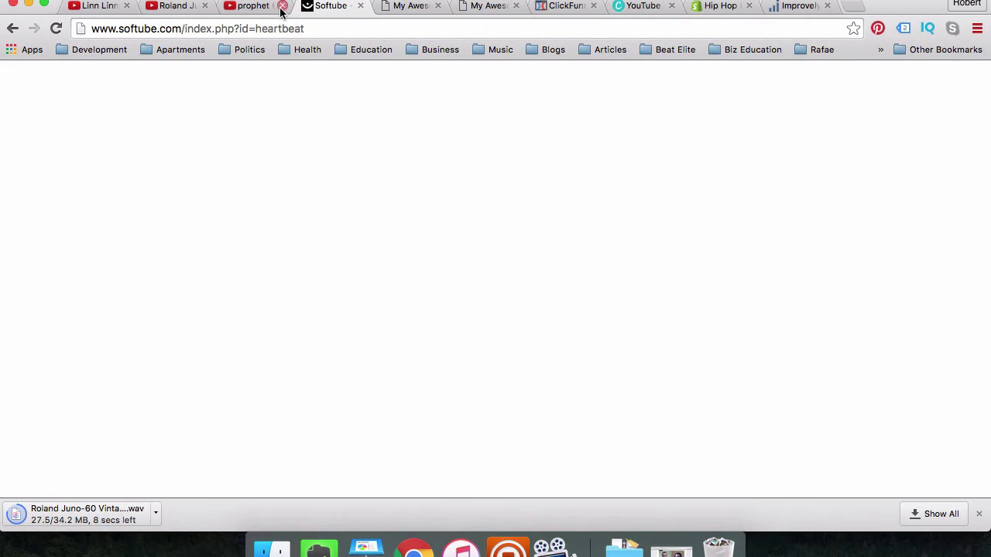
click(249, 6)
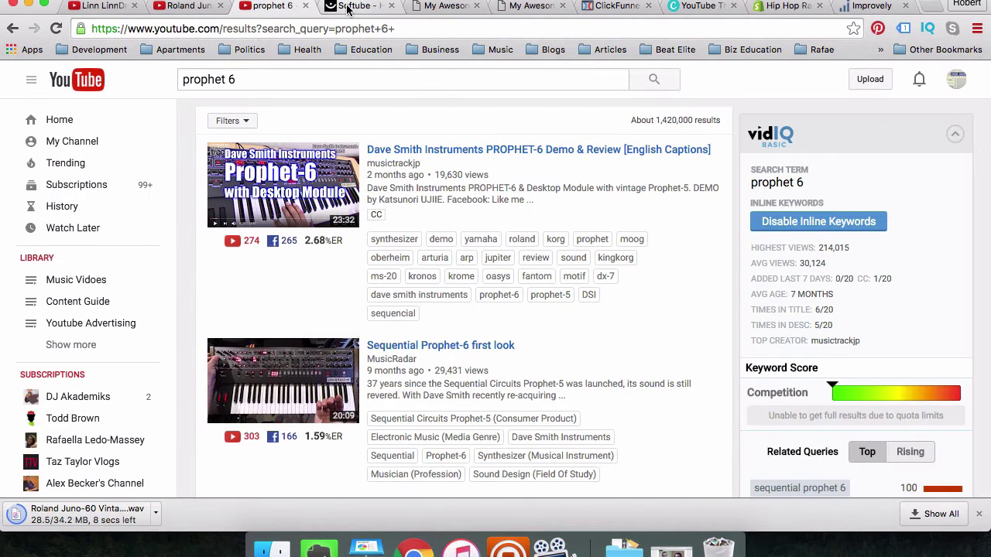
Switch to Maschine, select the empty Group C1, and check the Juno-60 .wav download in the browser before returning to Maschine
click(27, 6)
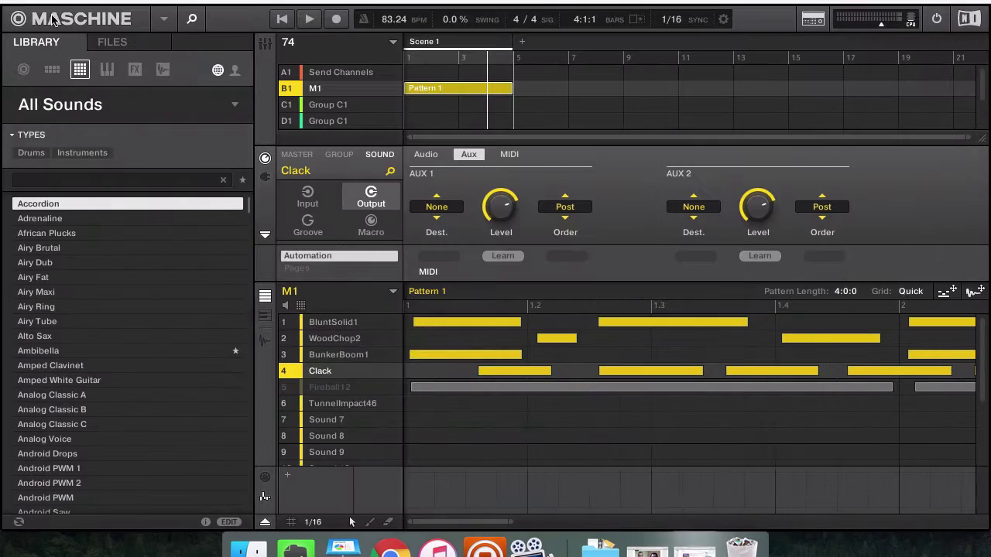
click(328, 106)
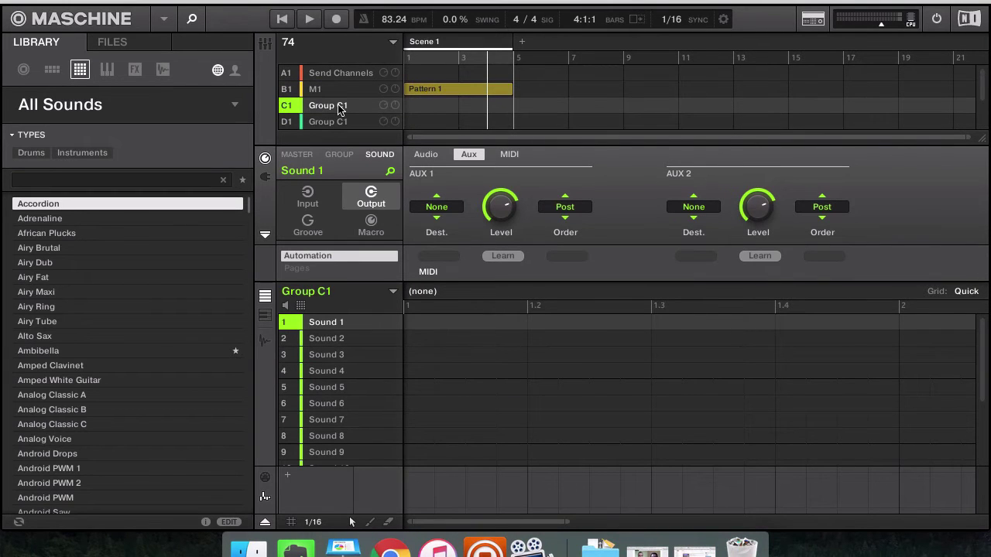
click(391, 548)
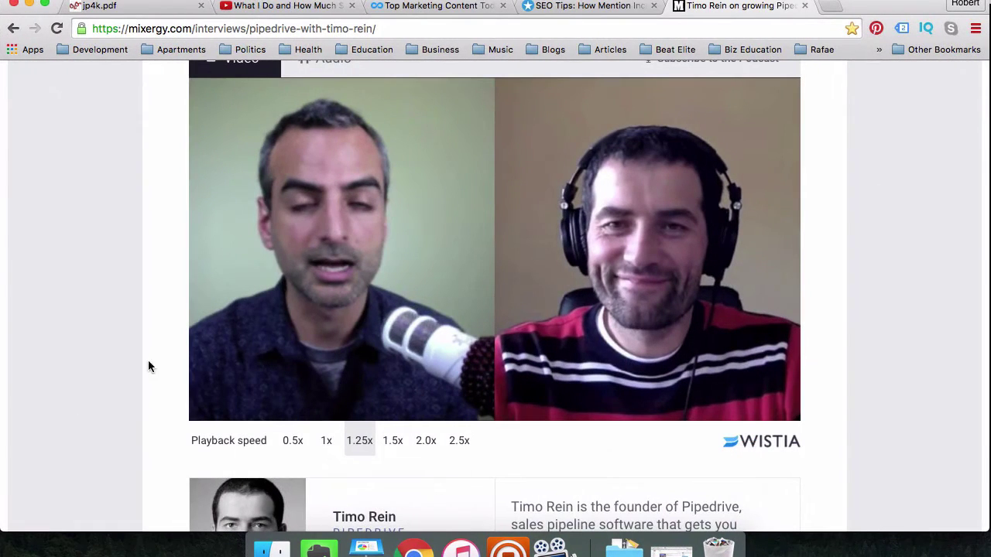
click(28, 5)
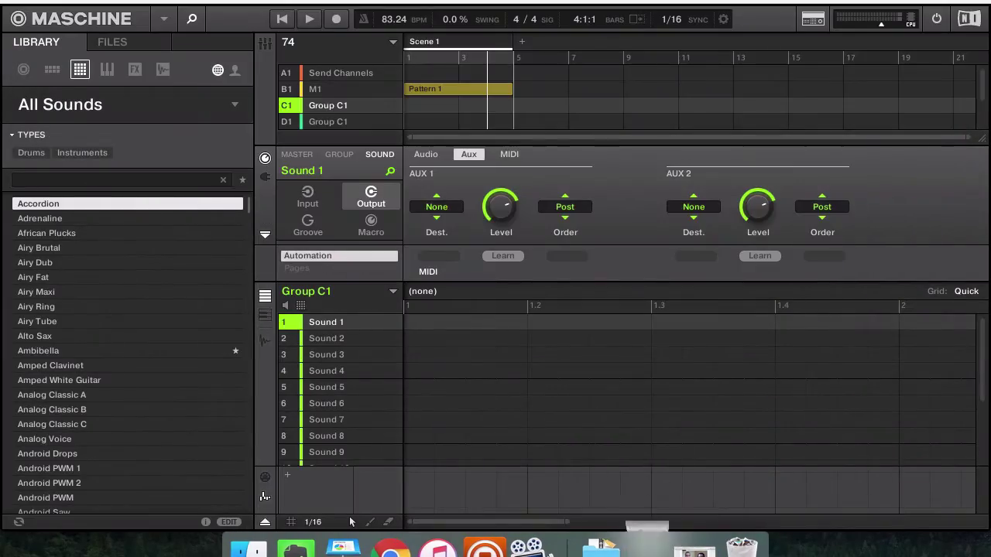
click(414, 548)
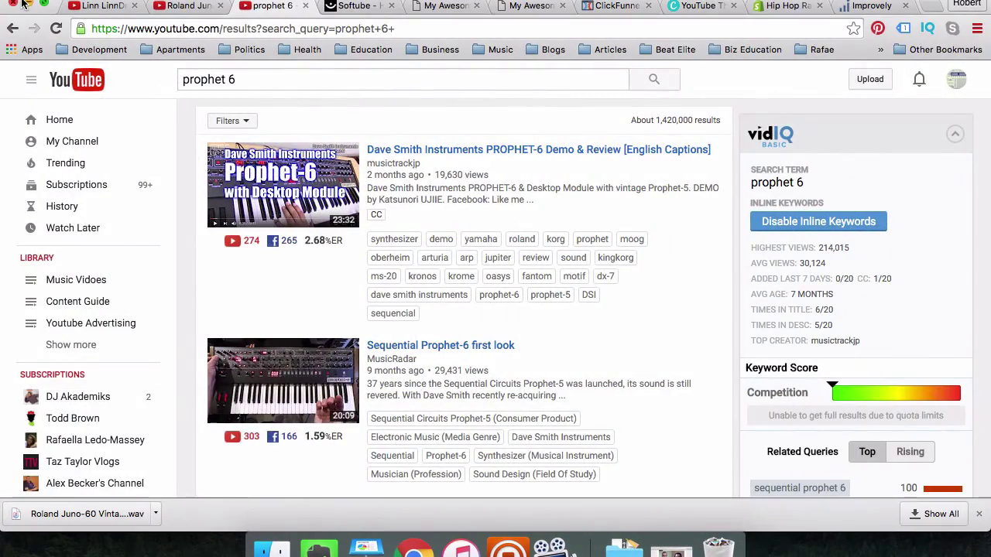
click(28, 5)
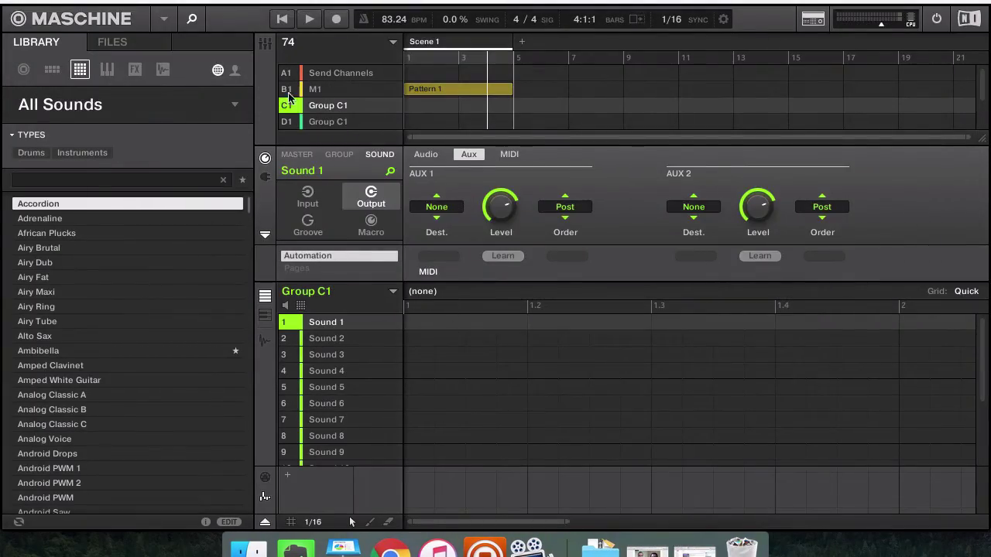
Browse the files from macintosh through Users to the user account's home folder
click(112, 42)
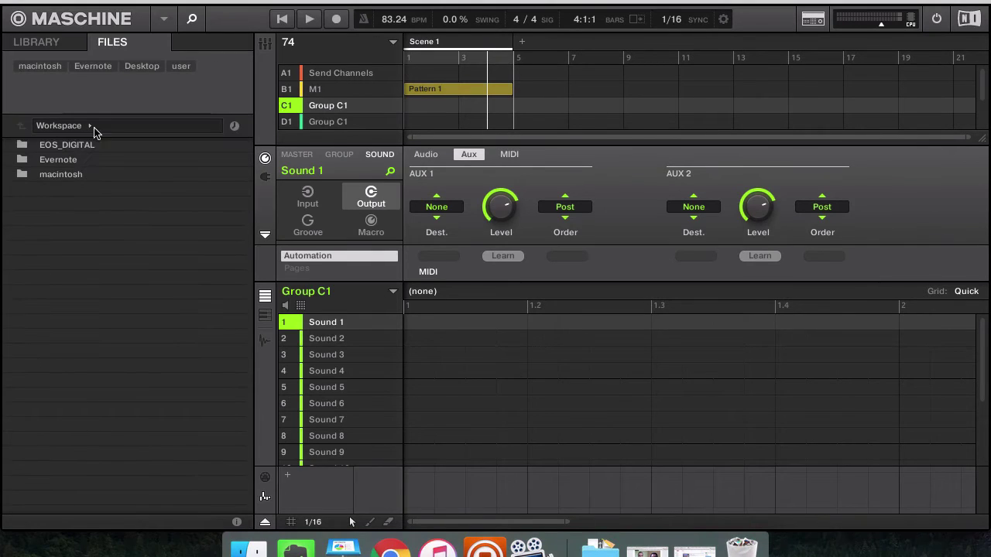
click(68, 176)
double_click(68, 177)
click(68, 190)
double_click(69, 190)
click(59, 161)
double_click(58, 161)
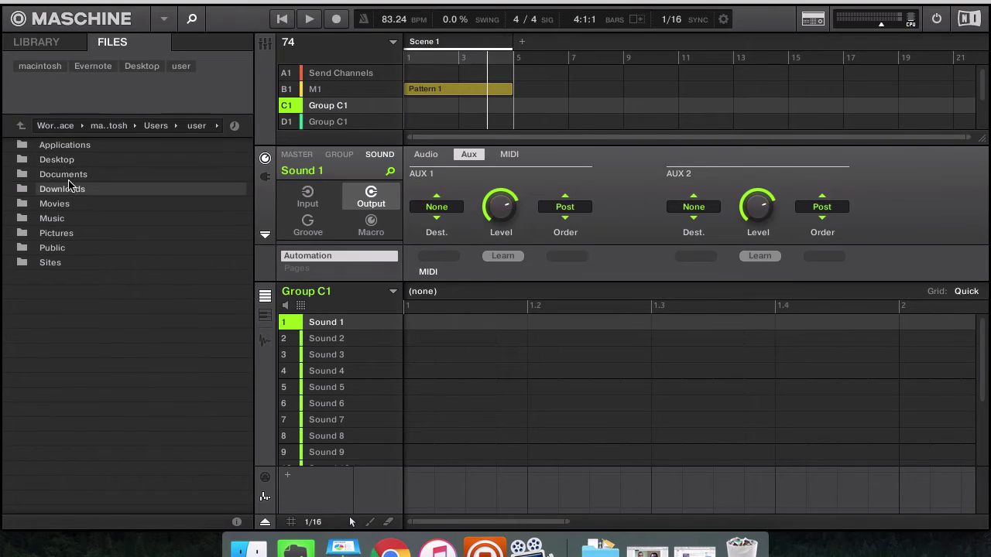
Load the Roland Juno-60 .wav file from Documents > Samples > July into the first sound of Group C1
double_click(69, 177)
click(68, 233)
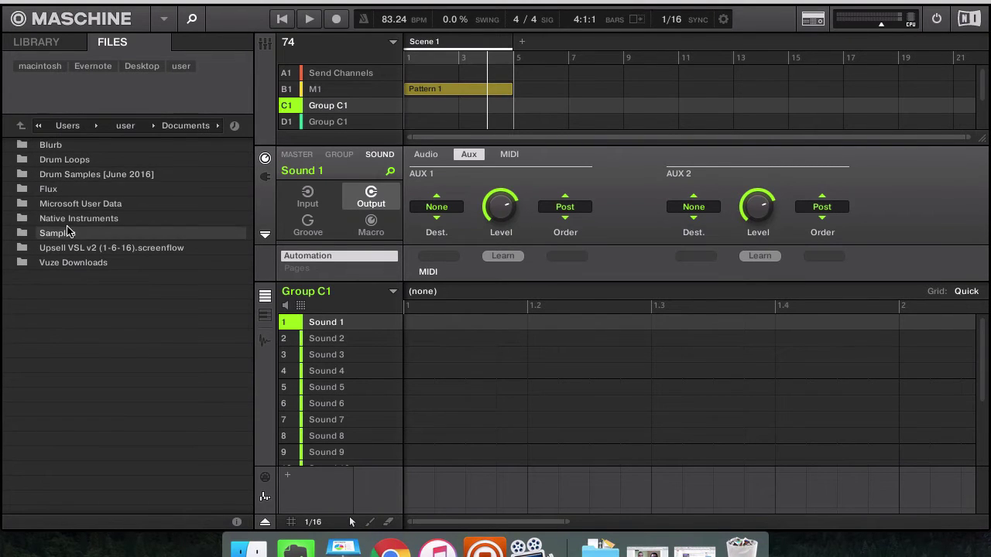
double_click(68, 233)
click(58, 162)
double_click(58, 163)
click(79, 151)
double_click(80, 150)
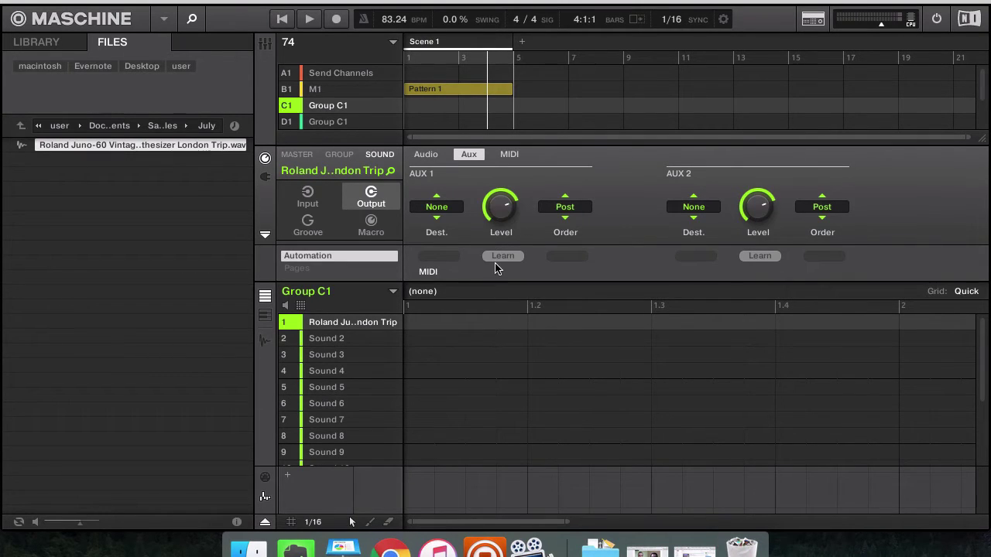
Show the Juno-60 sample's waveform for editing and set its play range start to 654304
key(super+e)
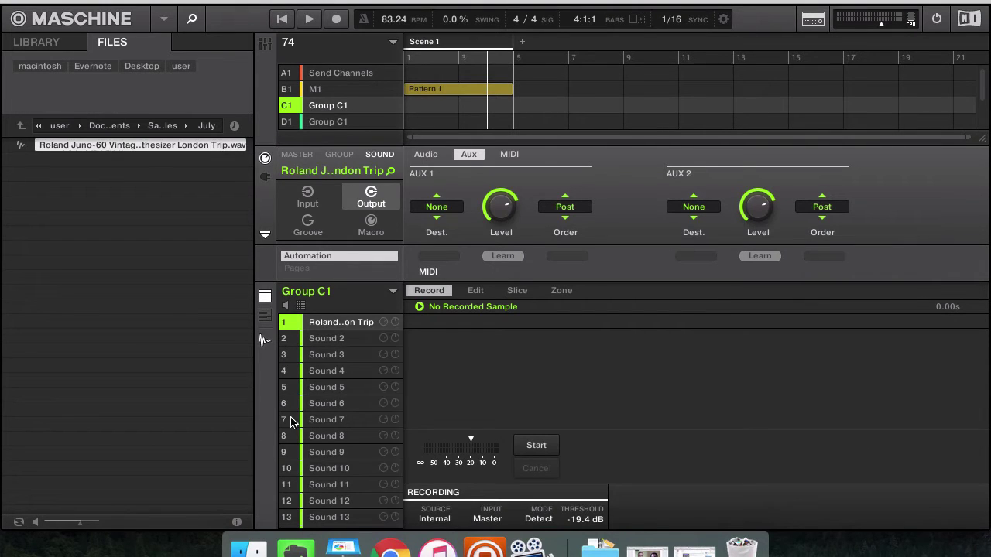
click(265, 345)
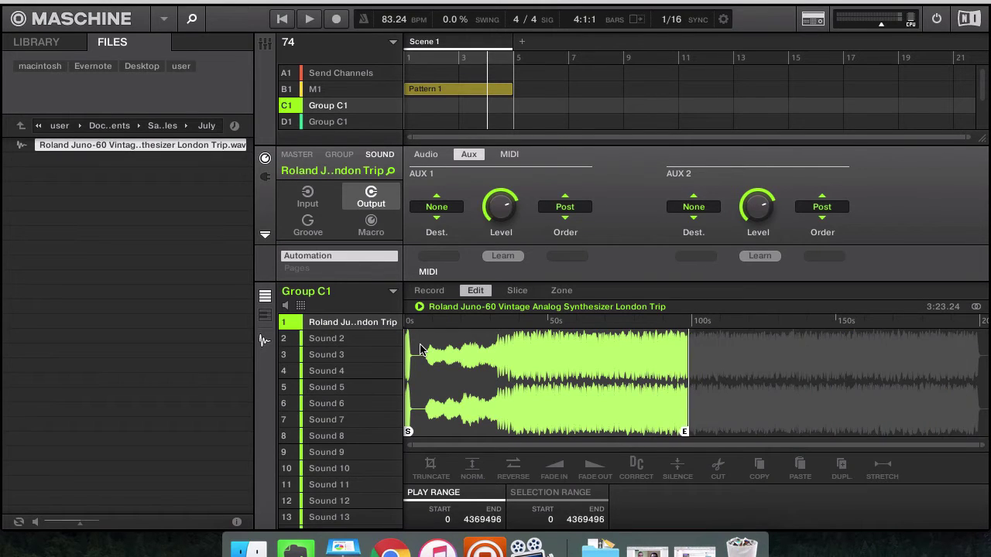
key(super+e)
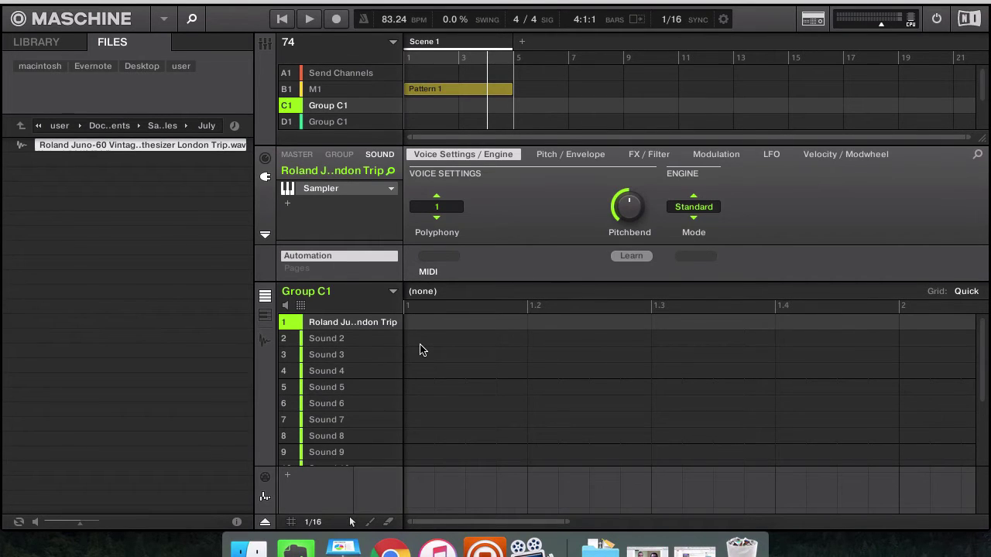
key(super+e)
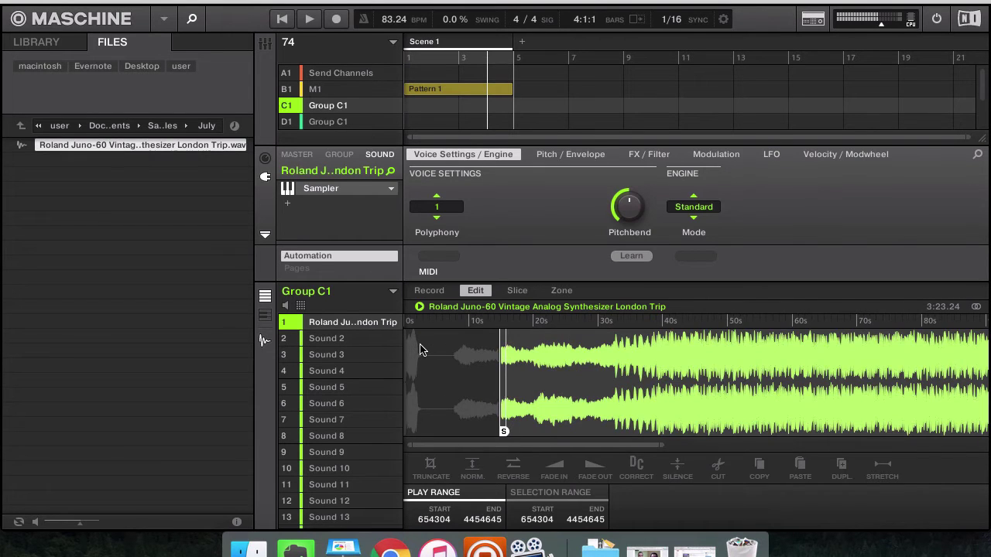
Audition the sample against the playing drum beat, set its start to 637542 and its end to 4474583, and set the tempo to 83.48 BPM
key(space)
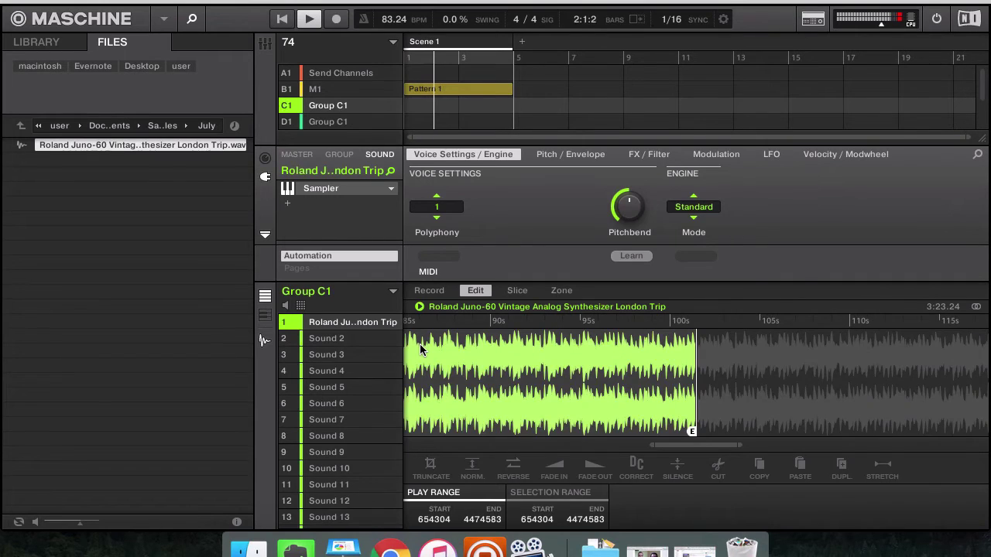
key(super+e)
key(Right)
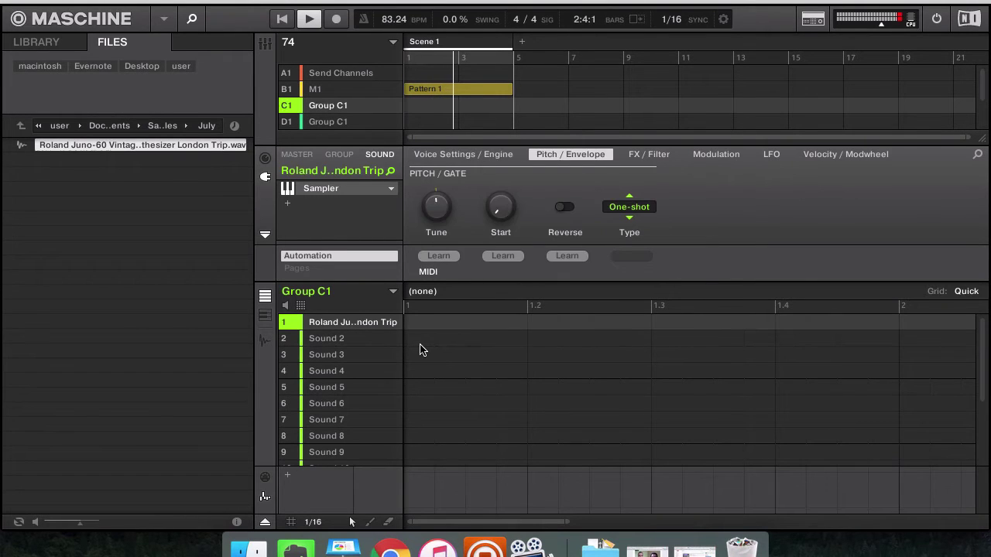
key(super+e)
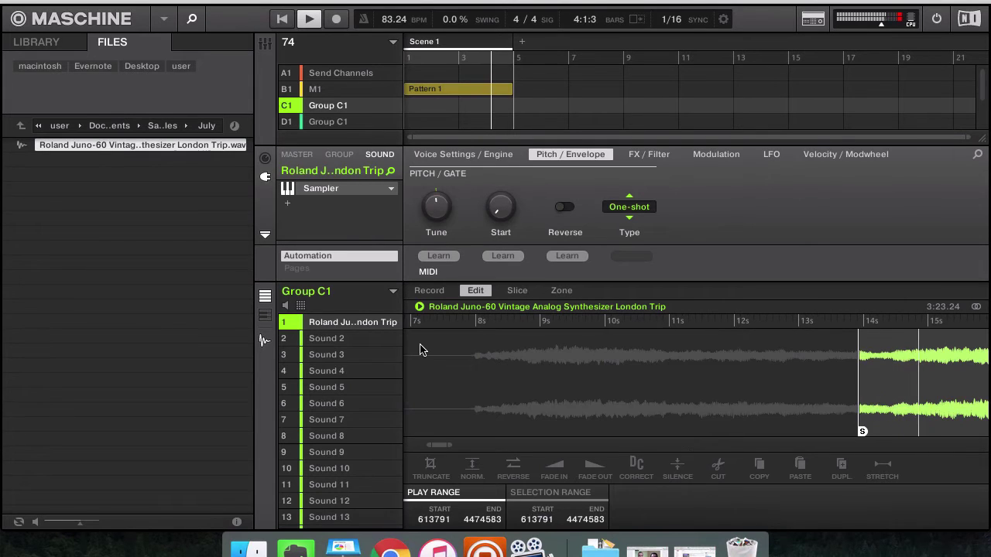
key(super+e)
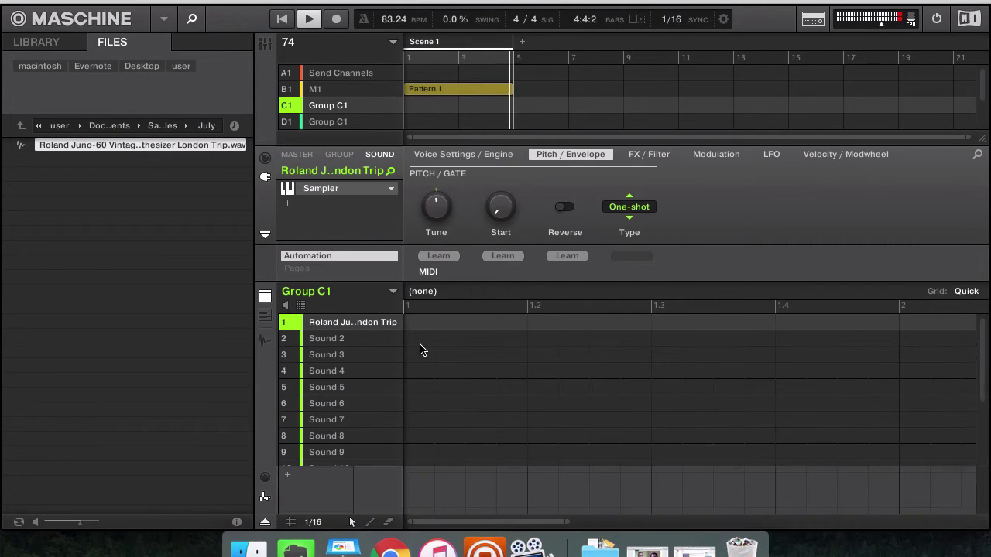
key(super+e)
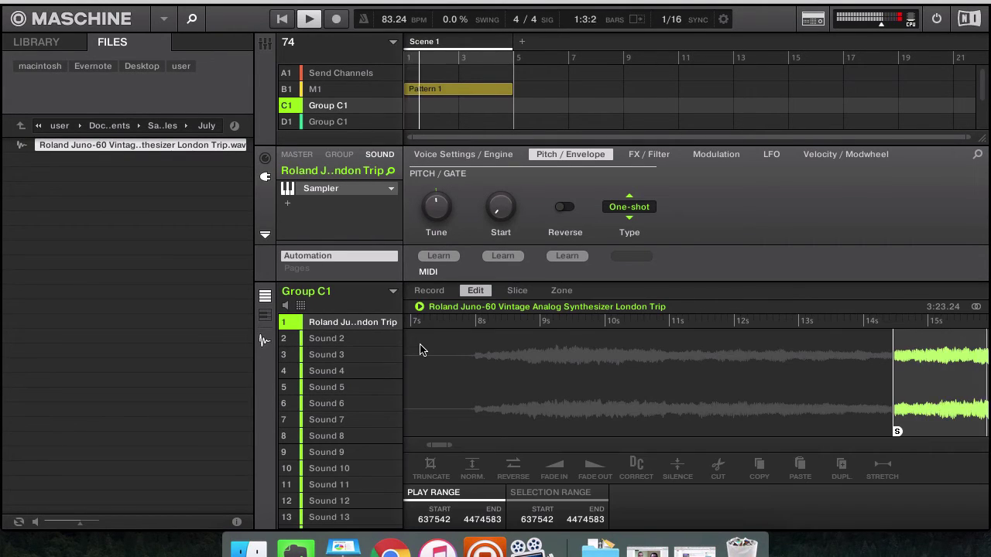
key(space)
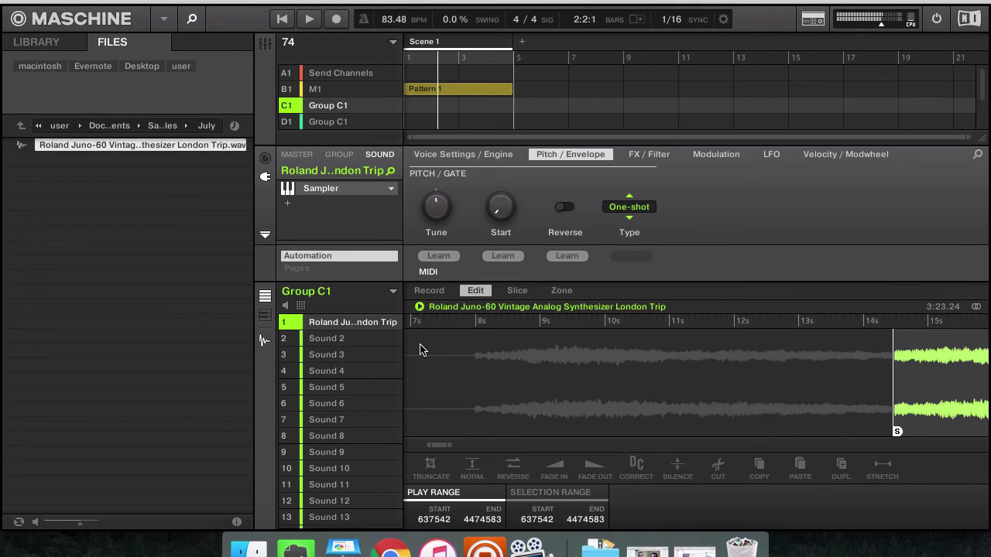
Try the sample in keyboard mode over the beat, set its start to 798799, and change its envelope type to ADSR
key(space)
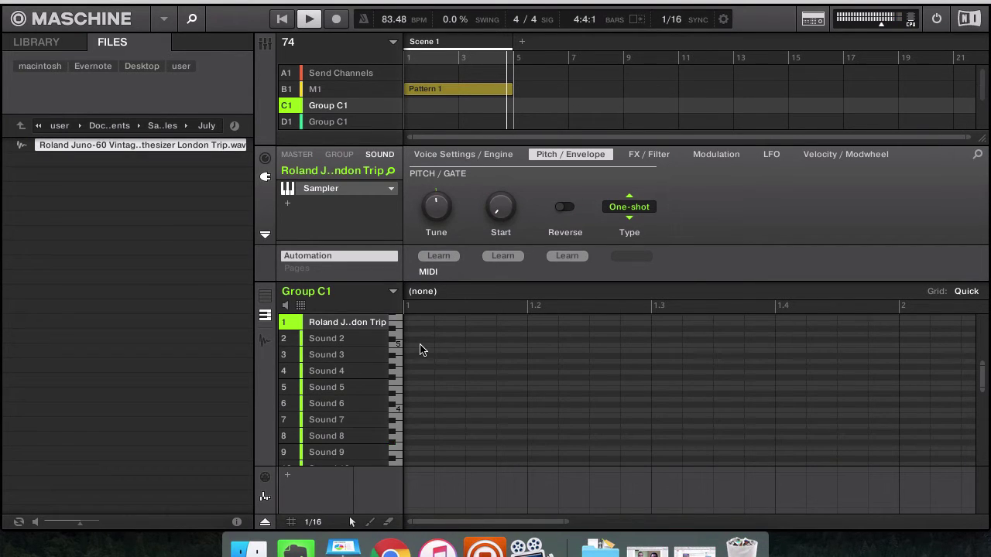
key(space)
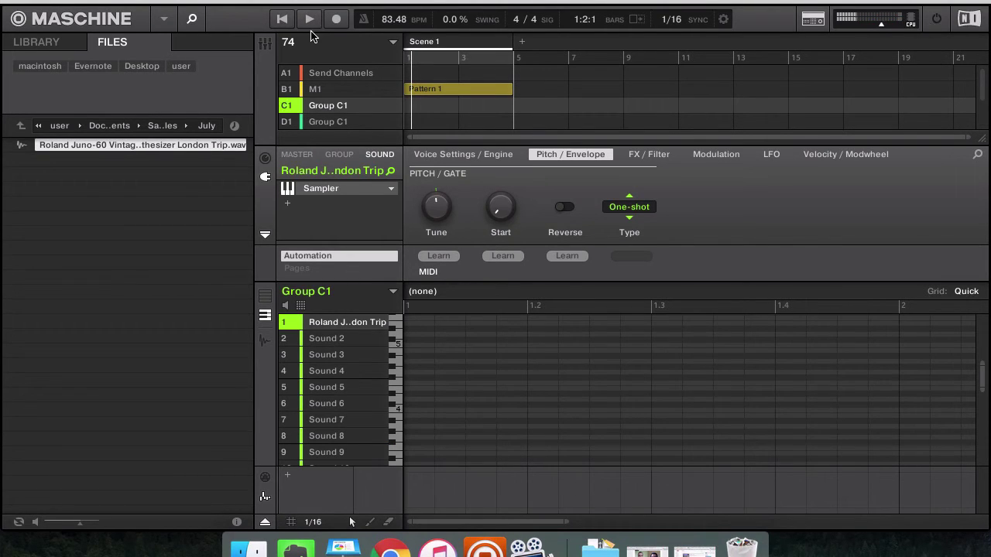
key(super+e)
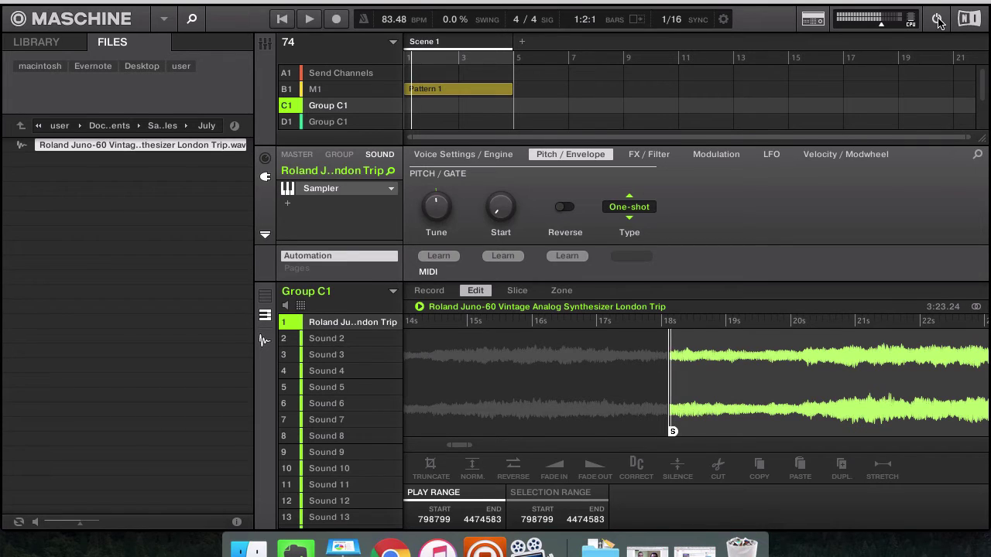
key(super+e)
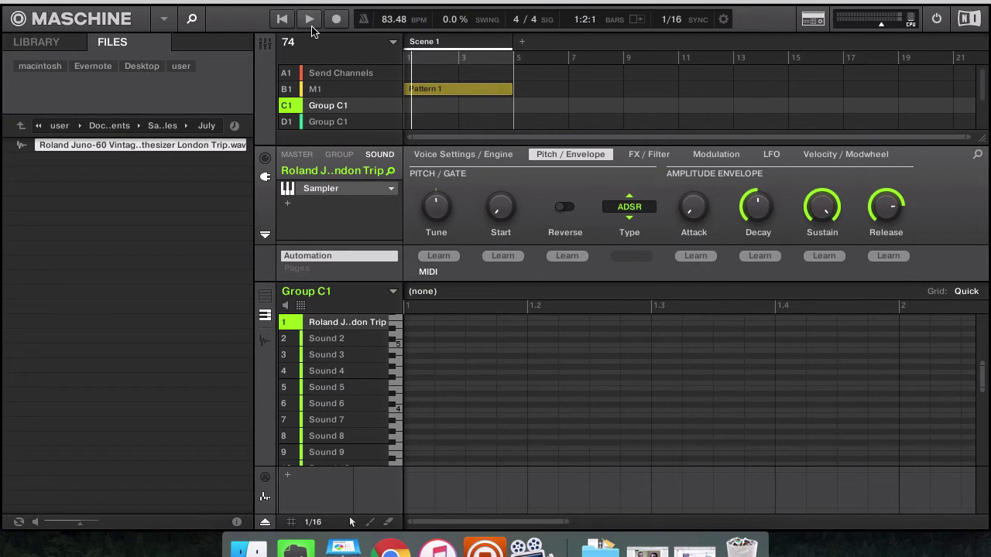
Record a four-bar Juno-60 pattern in Group C1 over the beat and set the sampler's filter to EQ
key(r)
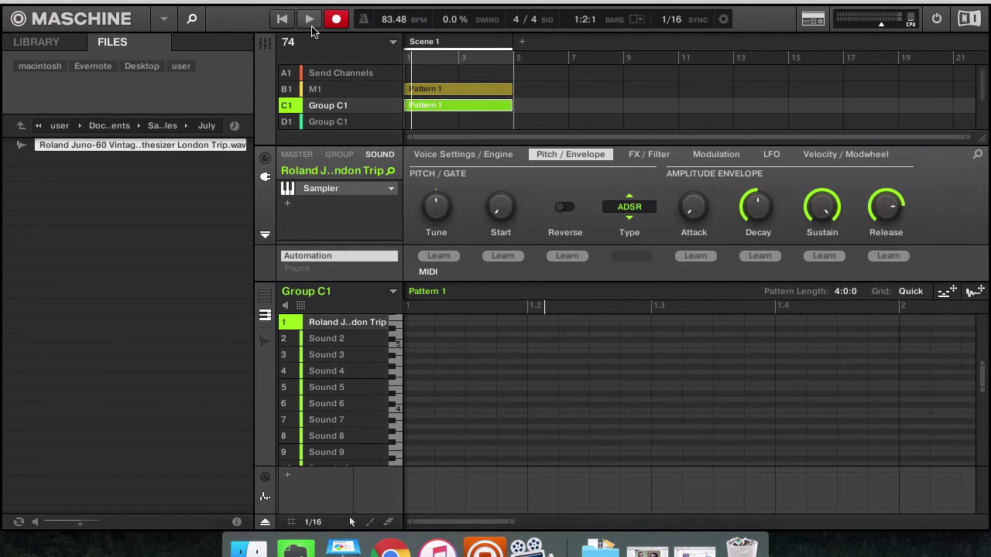
click(310, 25)
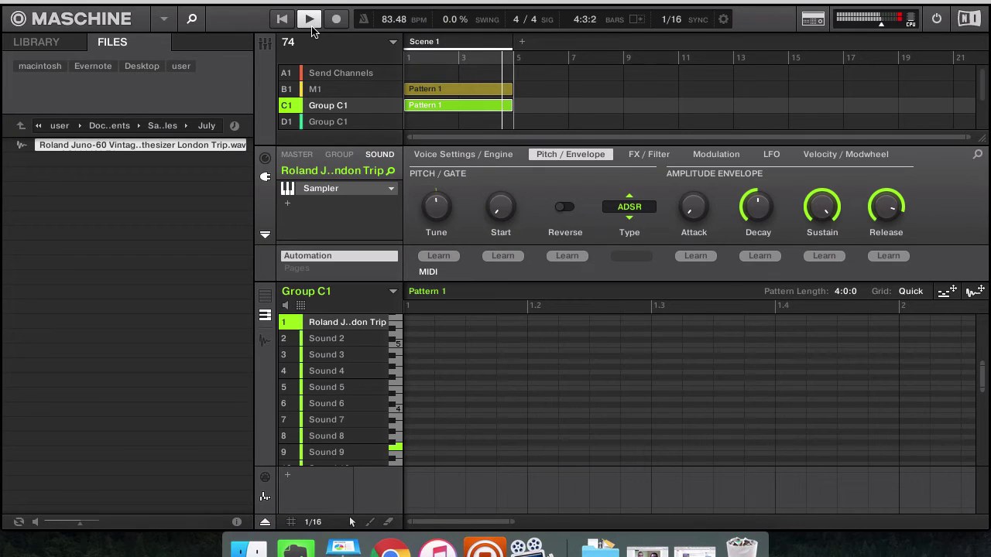
key(r)
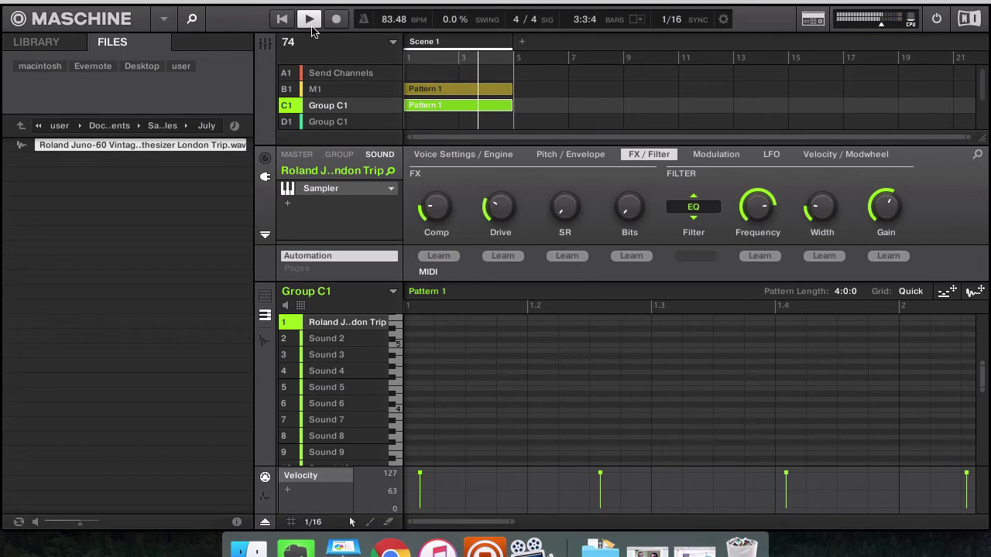
Add the internal Compressor effect after the Sampler on the Juno-60 sound
click(288, 204)
mouse_move(361, 231)
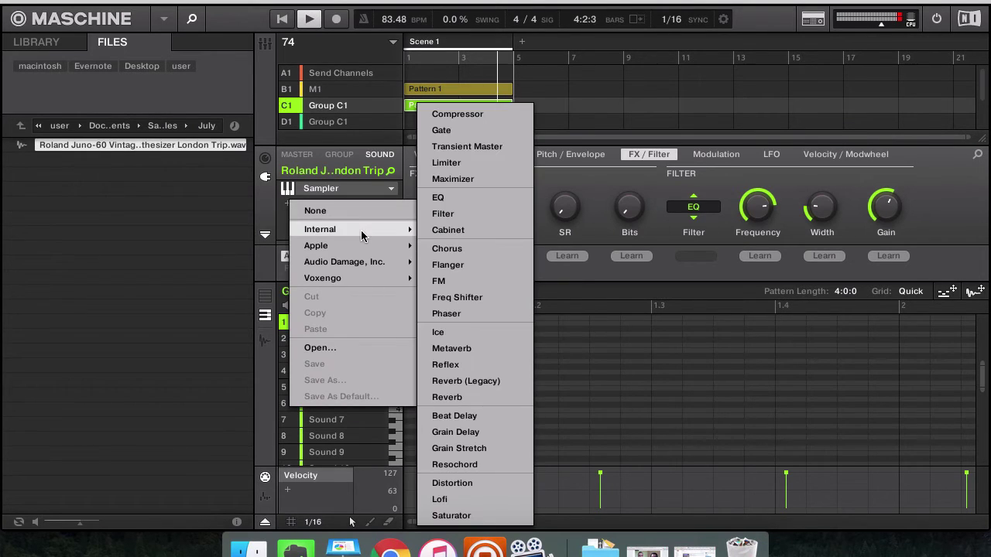
click(457, 110)
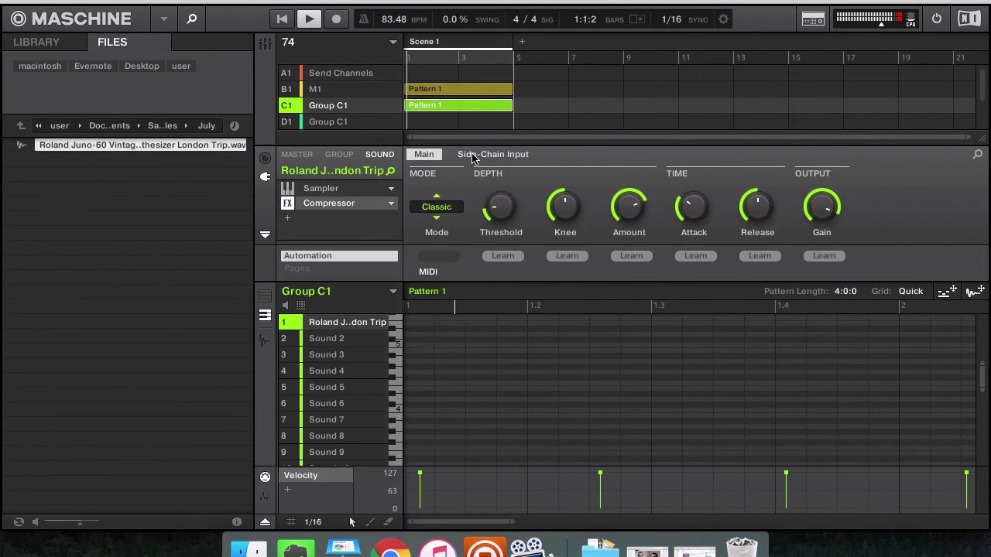
Identify the BluntSolid1 drum in group M1 and set it as the side-chain source of the Juno-60 sound's Compressor
click(476, 155)
click(446, 207)
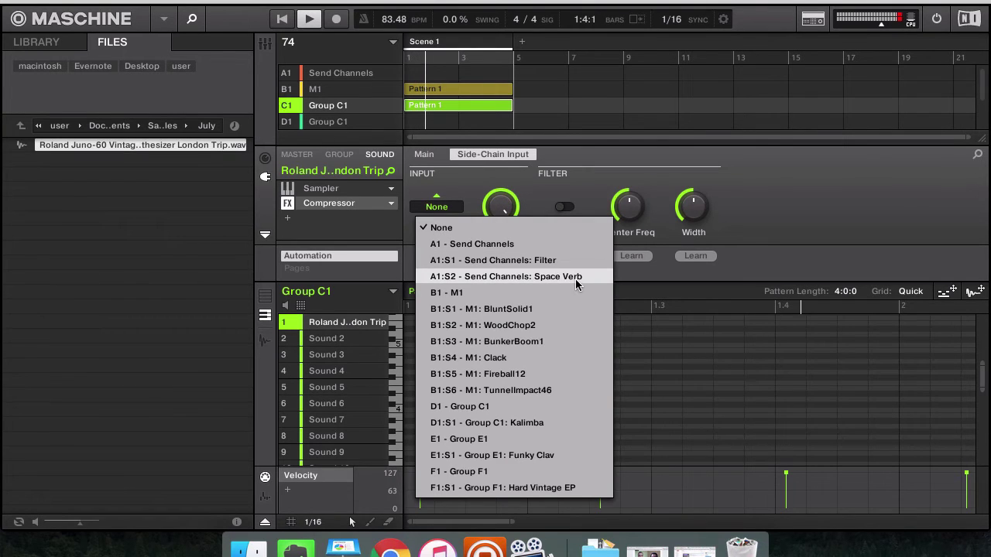
click(349, 97)
click(353, 94)
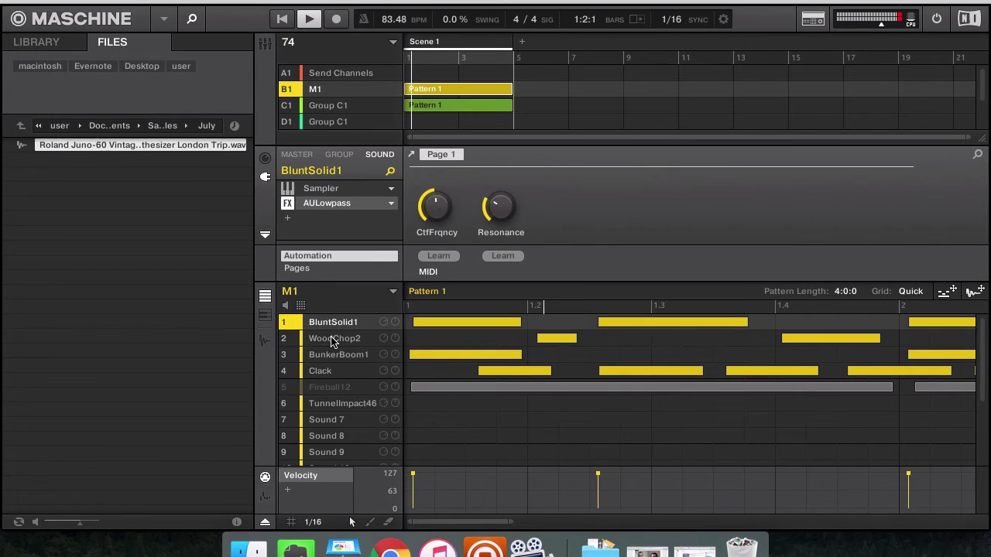
click(340, 107)
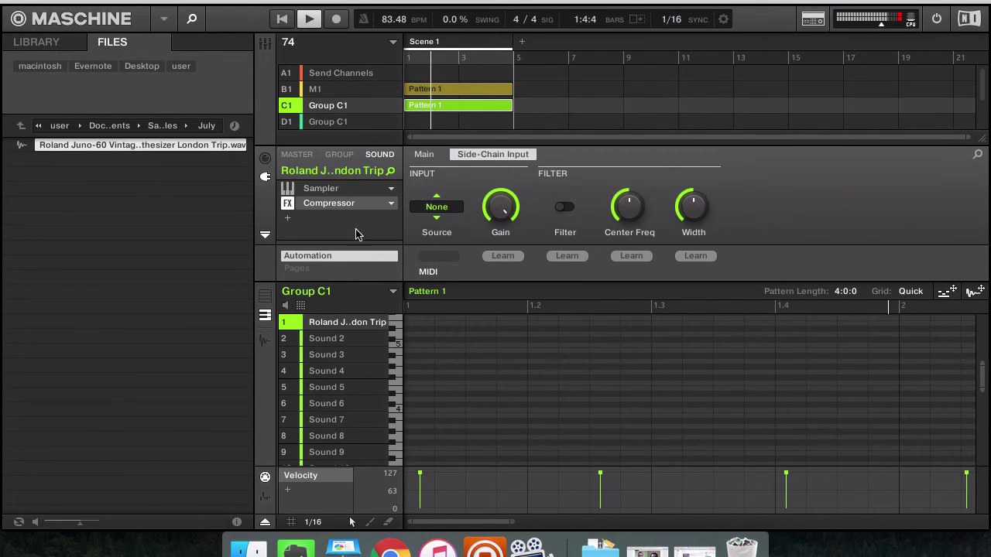
click(442, 207)
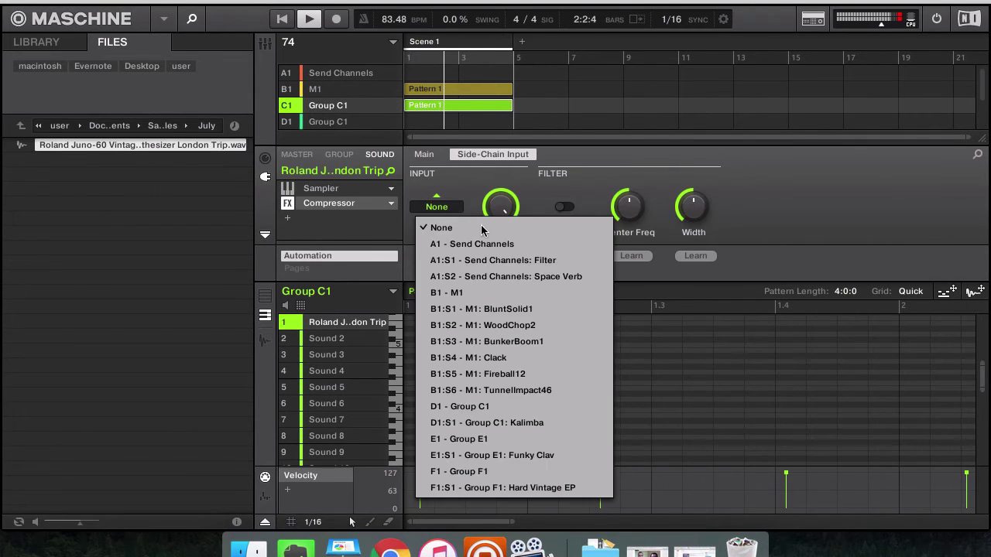
click(534, 309)
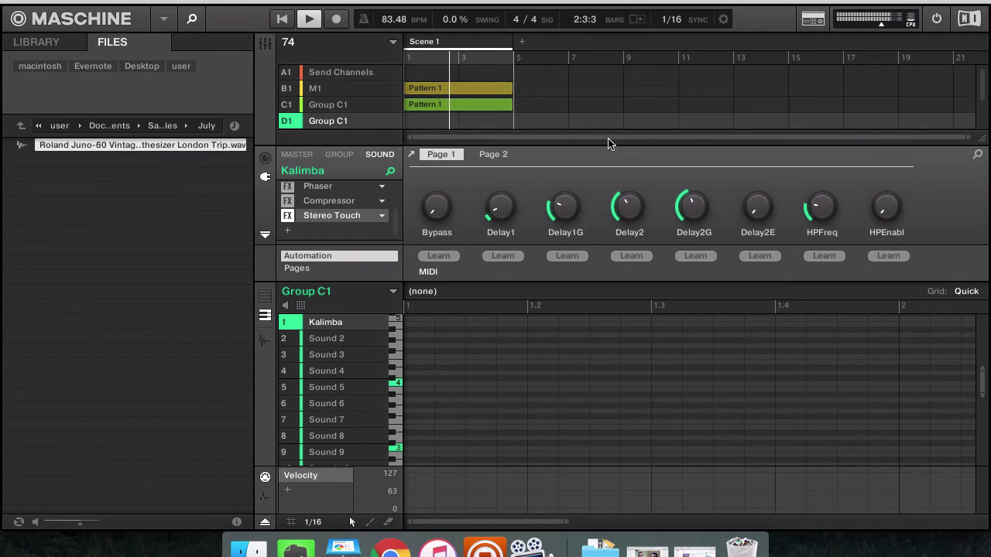
Bring up the Kalimba sound's Sampler and examine its pitch and amplitude envelope settings while the beat plays
key(Up)
key(Up)
key(Up)
key(Up)
key(Up)
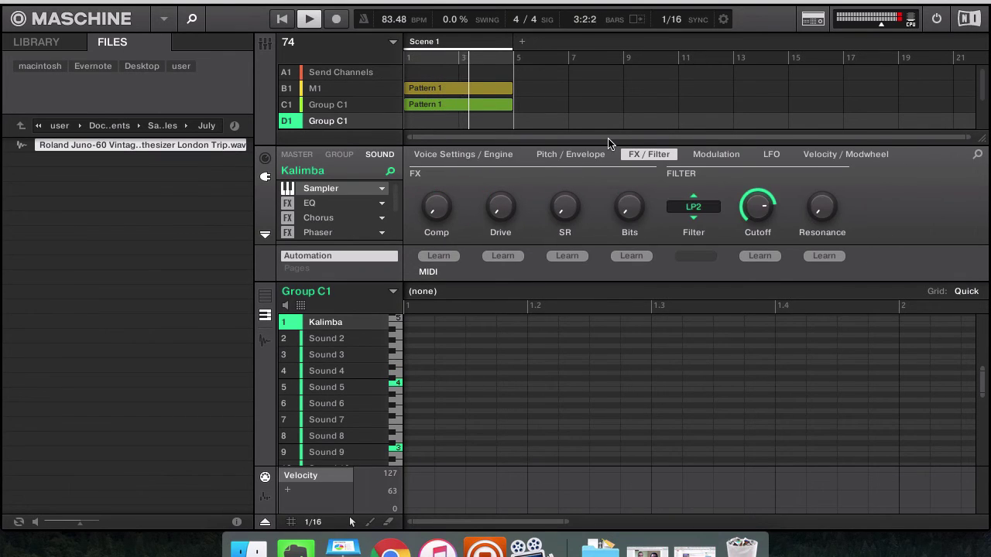
key(Right)
key(Left)
key(Left)
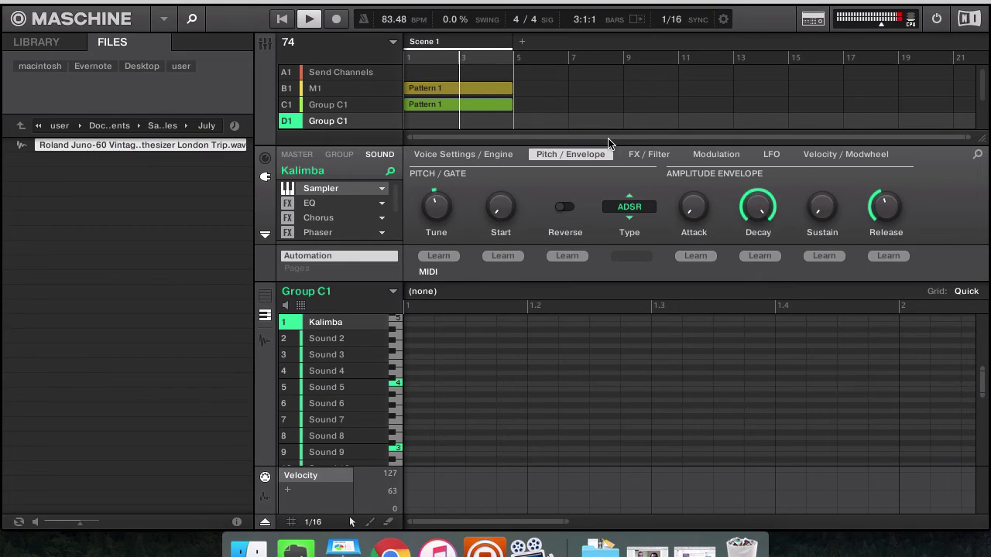
Stop playback and review the Juno-60 sound's Sampler pitch and envelope settings in the green Group C1
key(space)
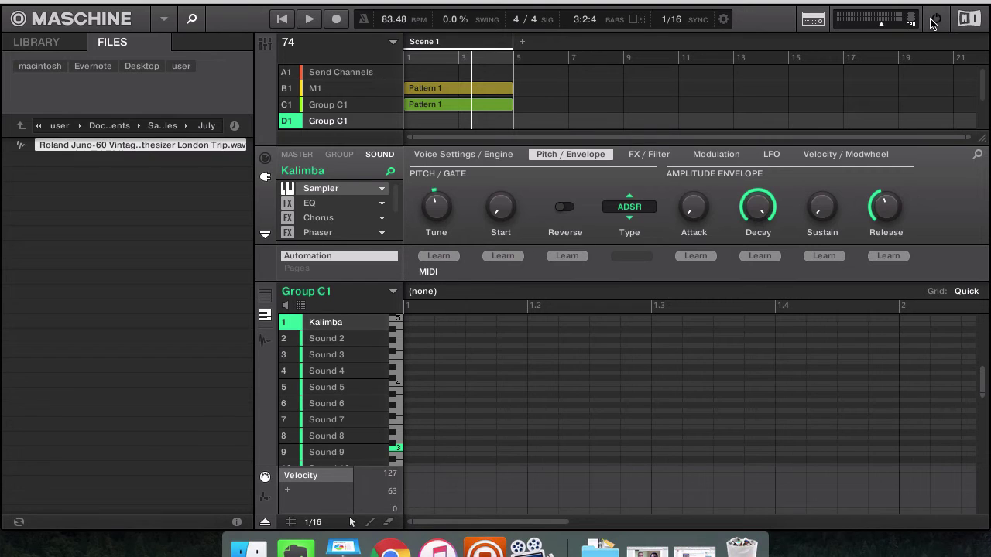
click(343, 107)
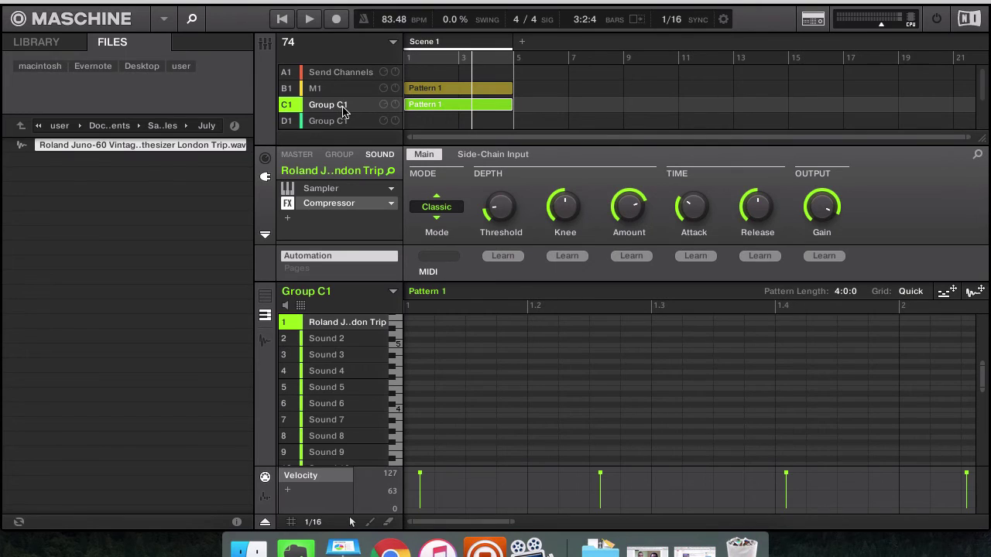
key(ctrl+e)
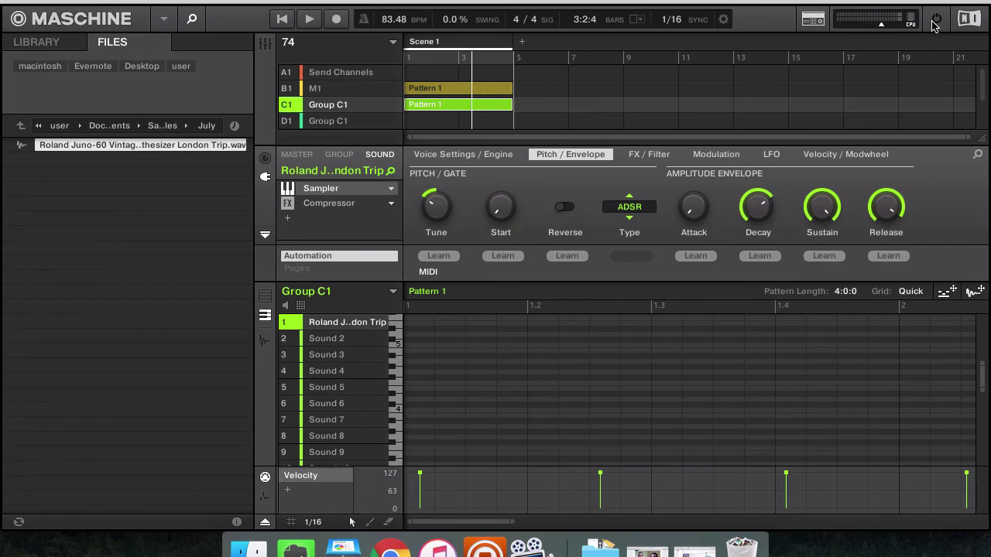
Switch to the Chrome window with the YouTube results for "prophet 6" and look through the synthesizer demo videos
click(393, 547)
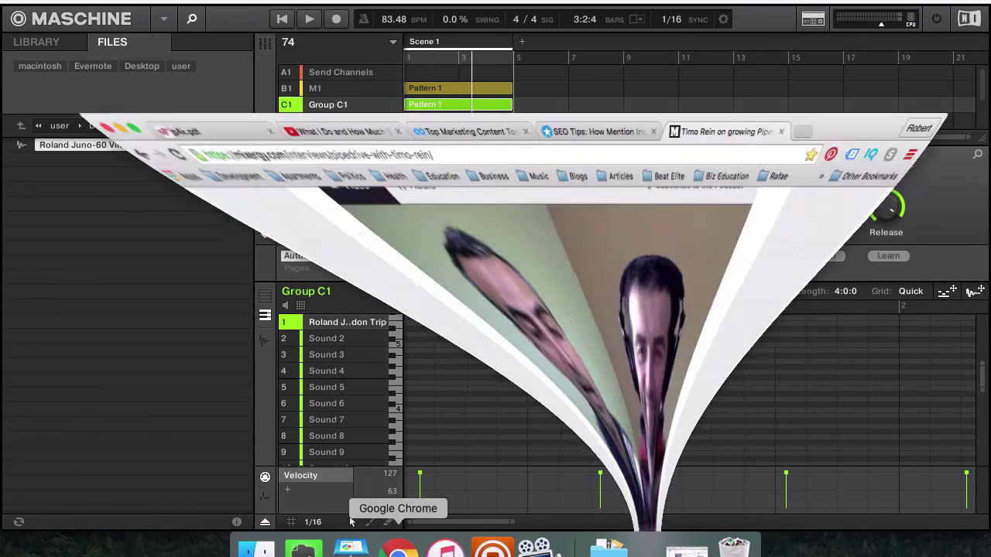
click(29, 4)
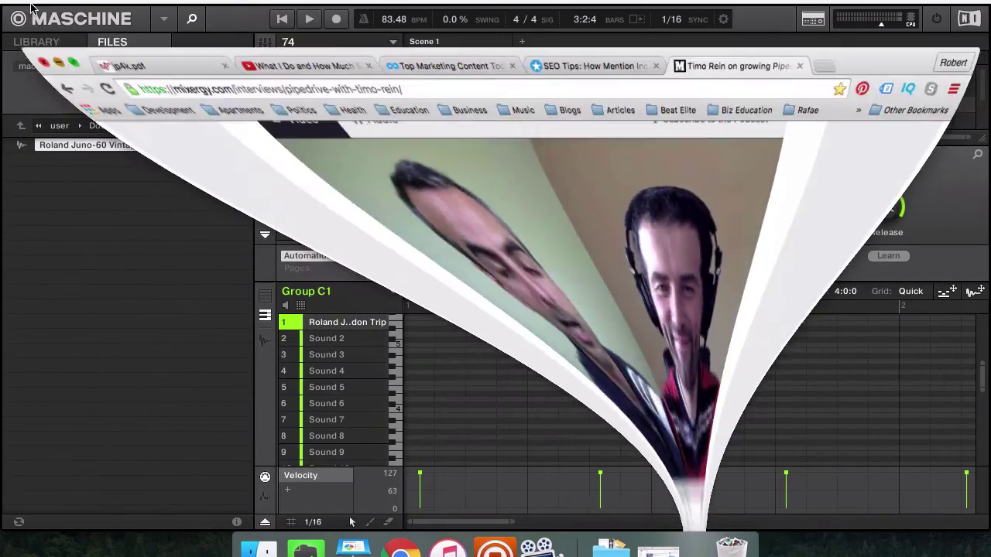
click(647, 548)
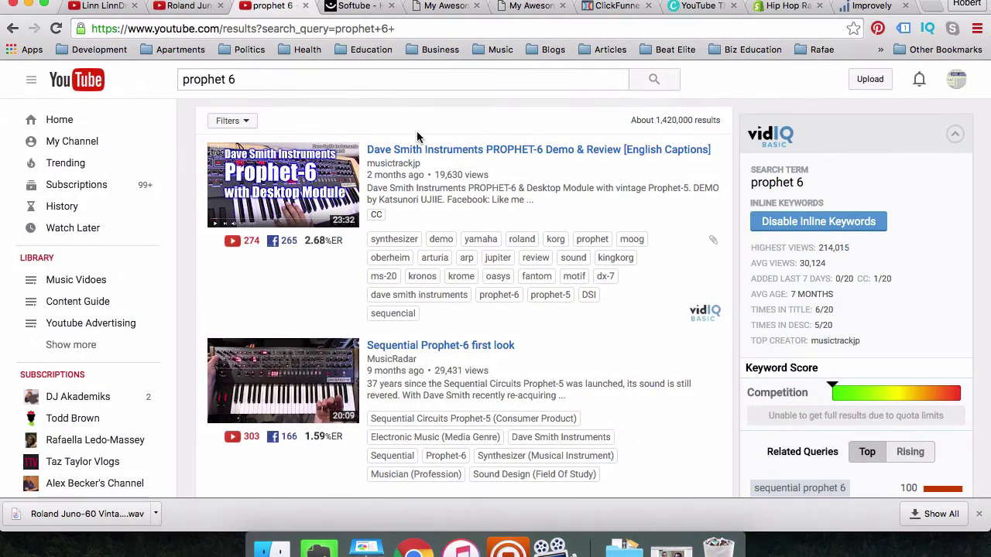
scroll(436, 170, down, 5)
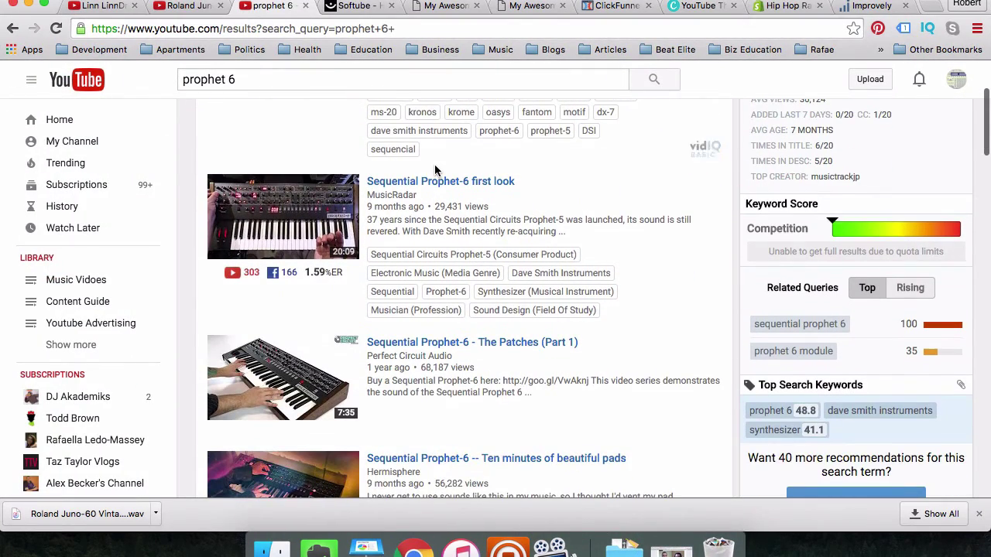
click(28, 6)
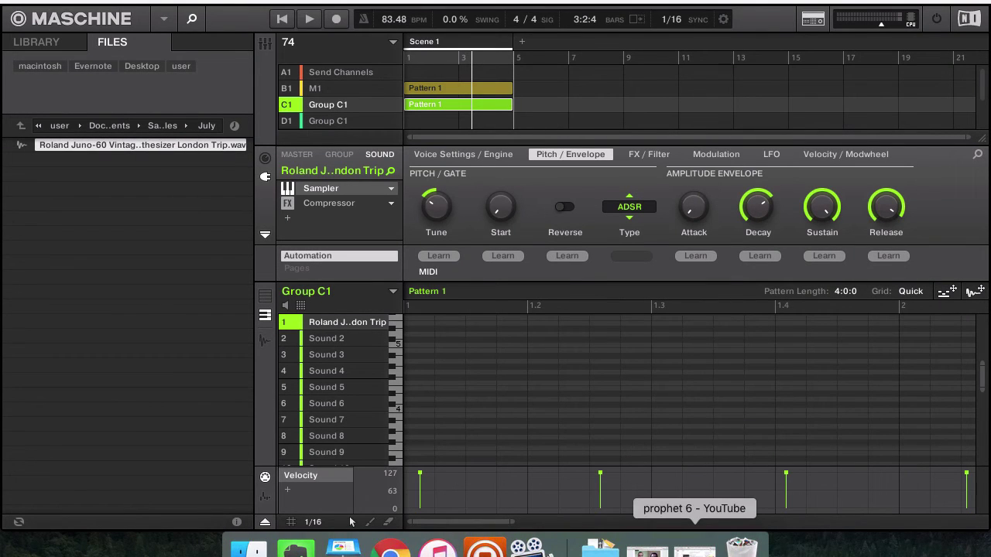
click(695, 552)
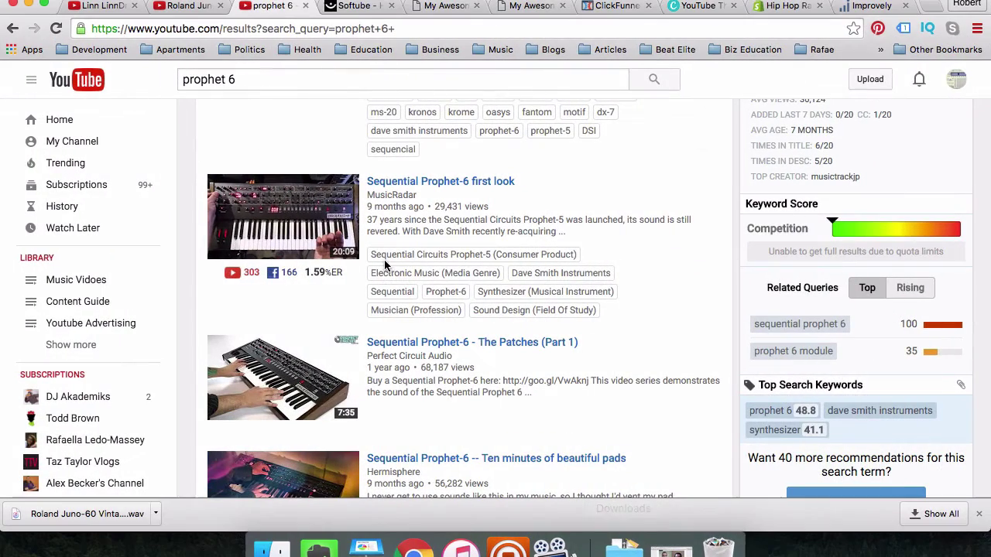
Open the Gold Pack access page in the browser and examine its first two video lessons on sampling and eDigging
click(424, 5)
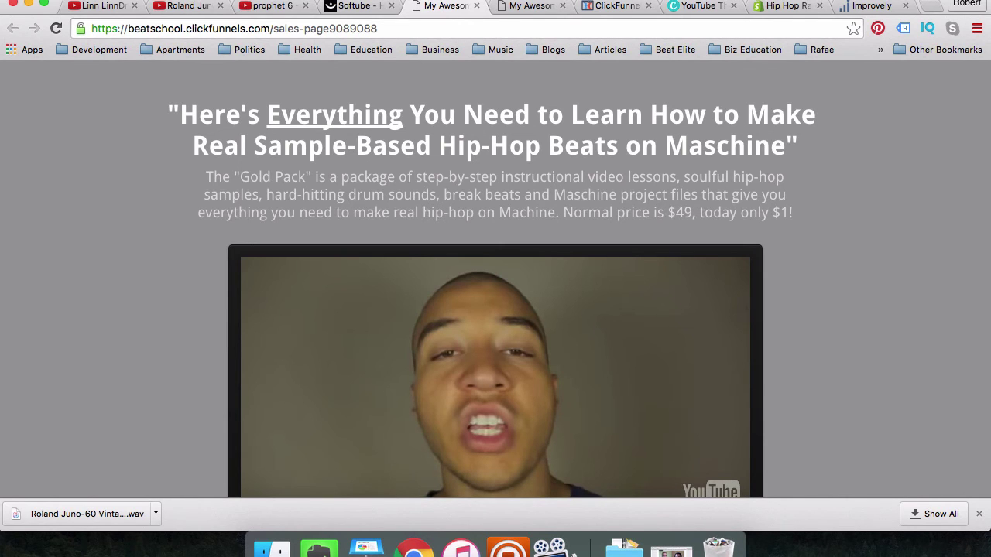
click(509, 8)
scroll(558, 290, down, 10)
scroll(558, 291, up, 15)
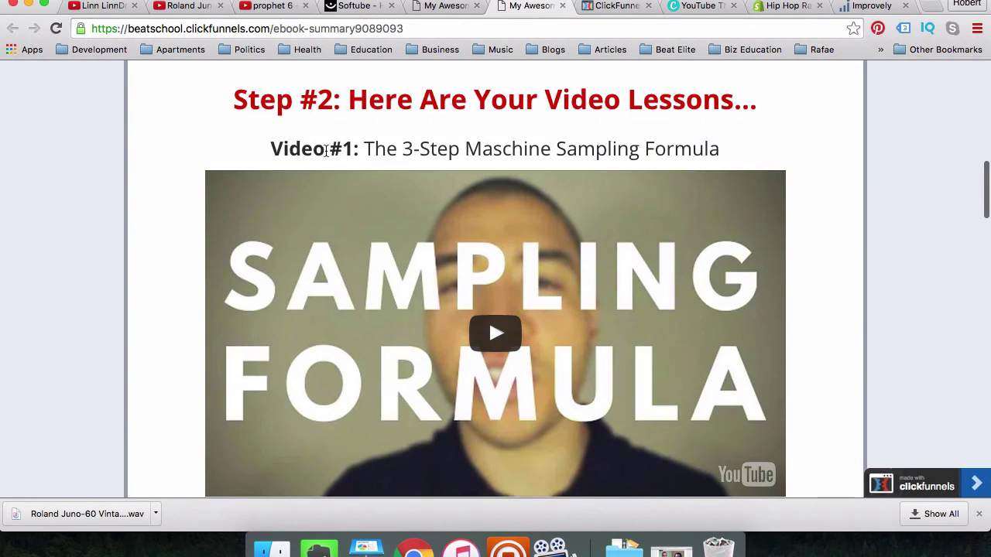
drag(325, 149, 390, 147)
click(390, 147)
scroll(391, 147, down, 5)
scroll(390, 147, down, 2)
drag(277, 193, 534, 237)
click(544, 241)
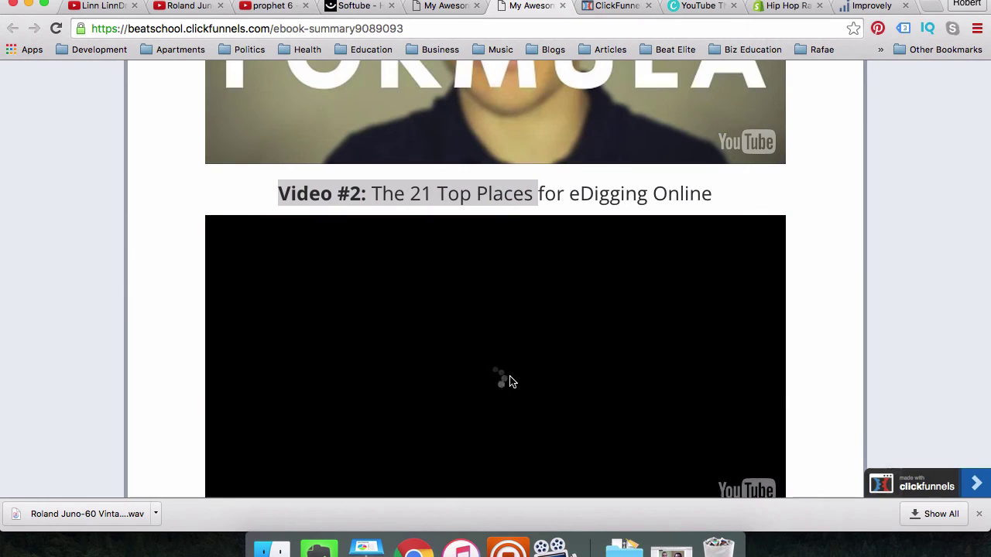
Review the remaining Gold Pack video lessons, the required reading list, and the welcome message with the download instructions
scroll(509, 381, down, 3)
scroll(457, 352, down, 2)
scroll(457, 351, down, 4)
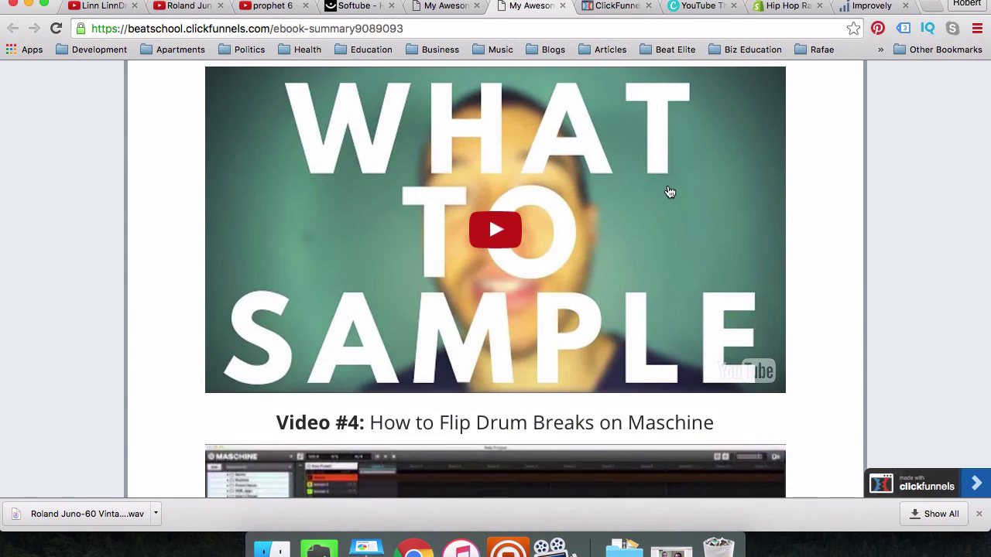
scroll(671, 192, down, 5)
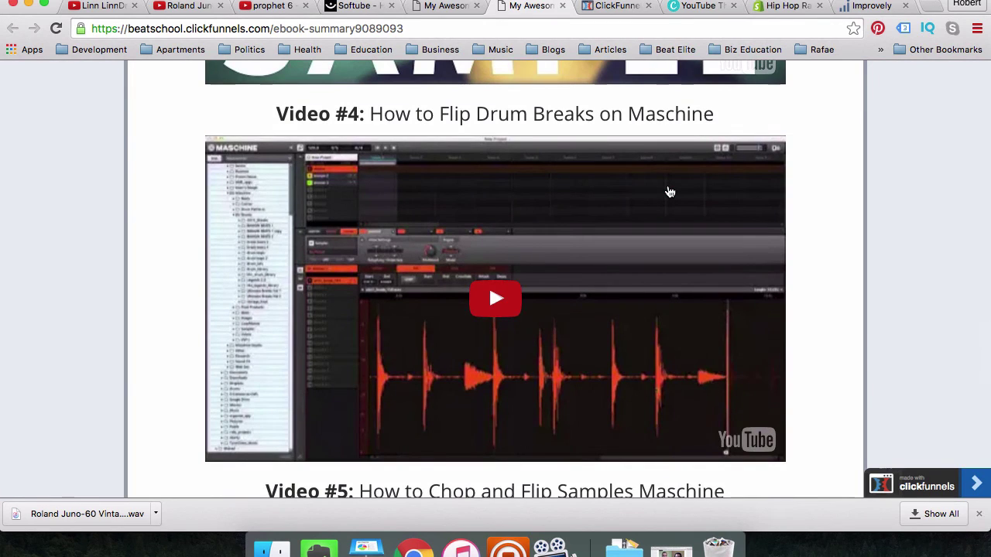
scroll(710, 260, down, 6)
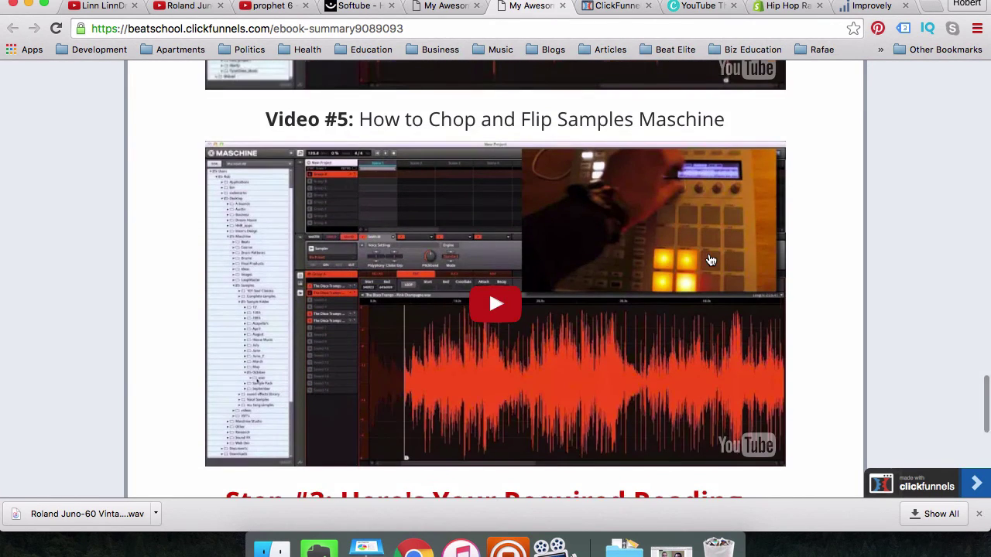
scroll(710, 259, down, 5)
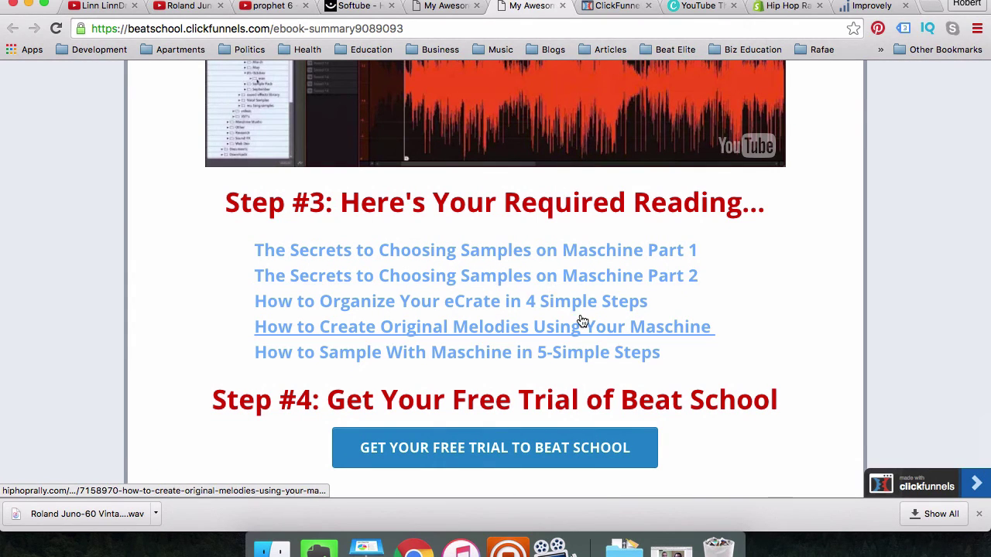
scroll(549, 267, up, 3)
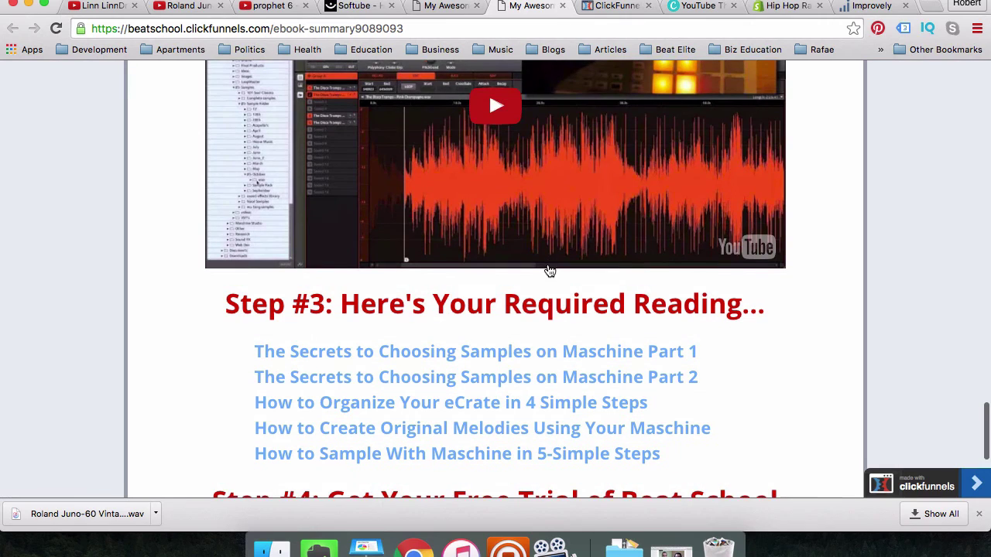
scroll(549, 270, up, 20)
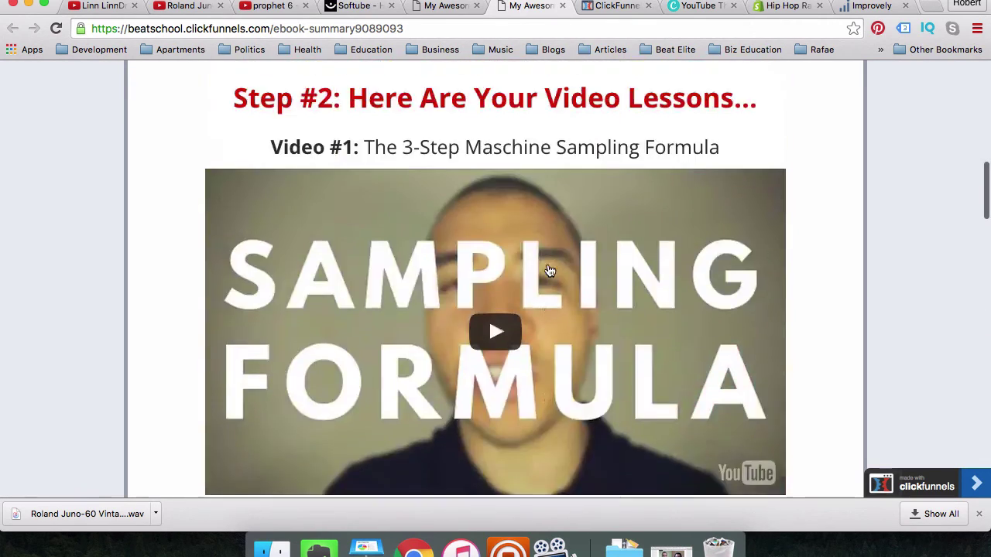
scroll(549, 271, down, 5)
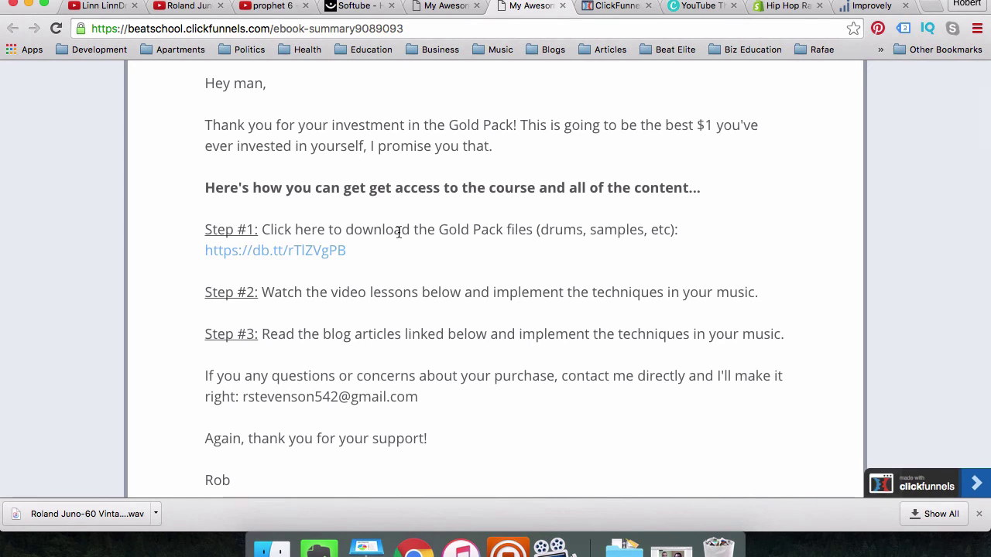
scroll(399, 231, up, 3)
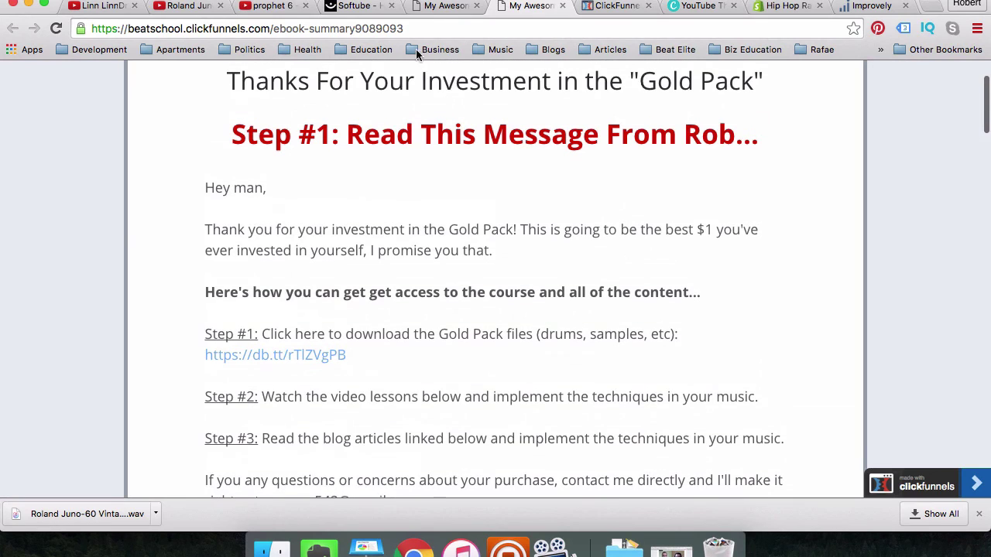
Return to the Gold Pack sales page and examine its headline, introduction video and $1 order offer
click(440, 7)
scroll(459, 230, down, 2)
scroll(458, 232, up, 2)
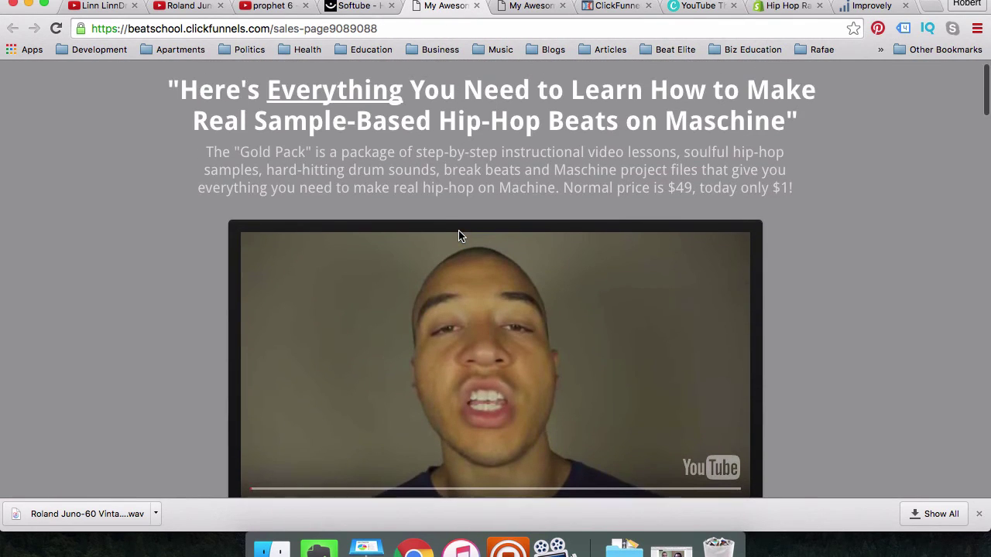
scroll(458, 236, down, 2)
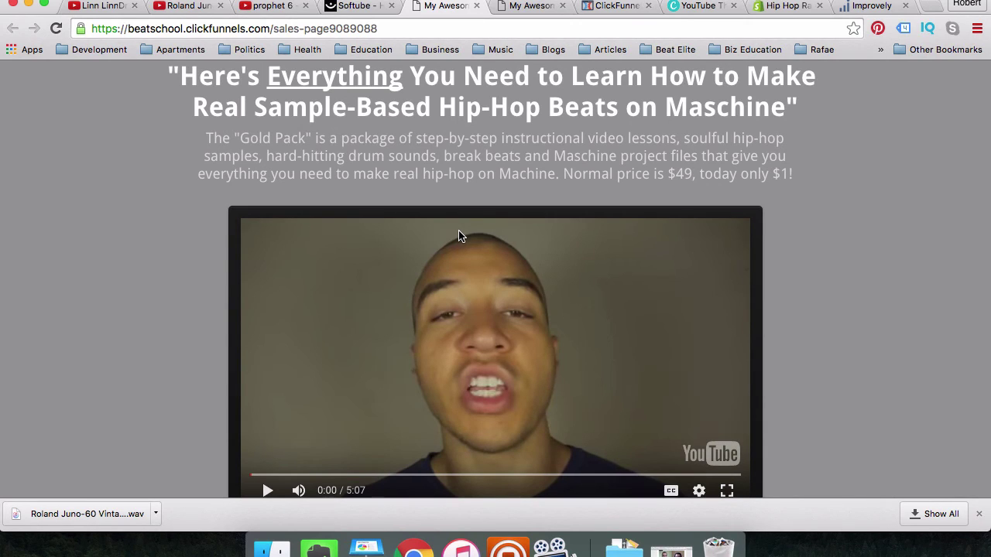
scroll(458, 236, down, 4)
scroll(458, 232, up, 2)
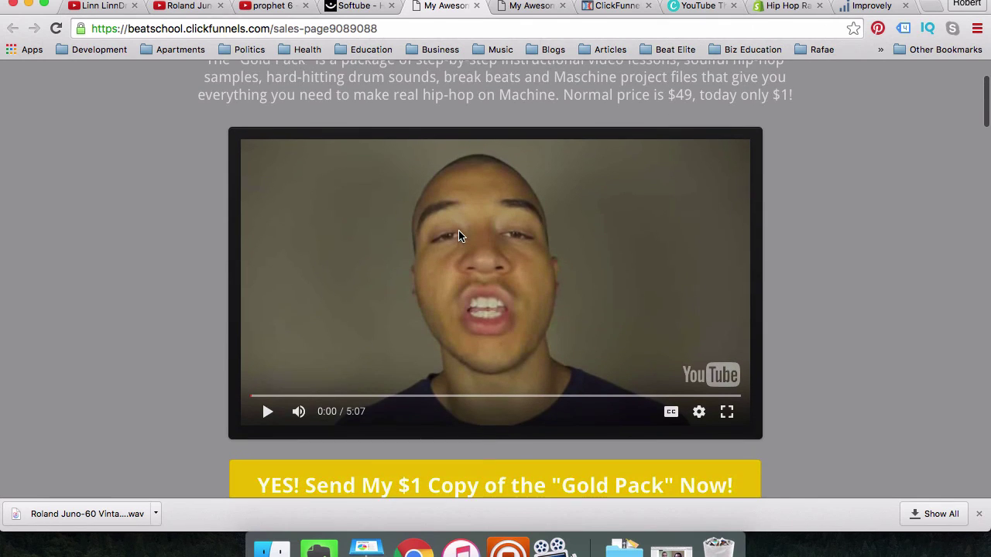
scroll(575, 227, up, 1)
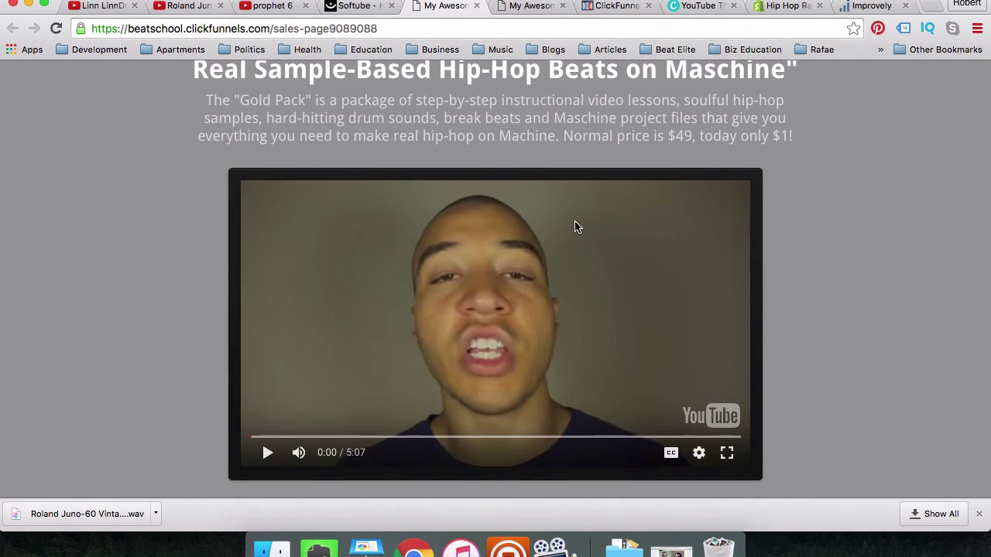
scroll(576, 227, down, 2)
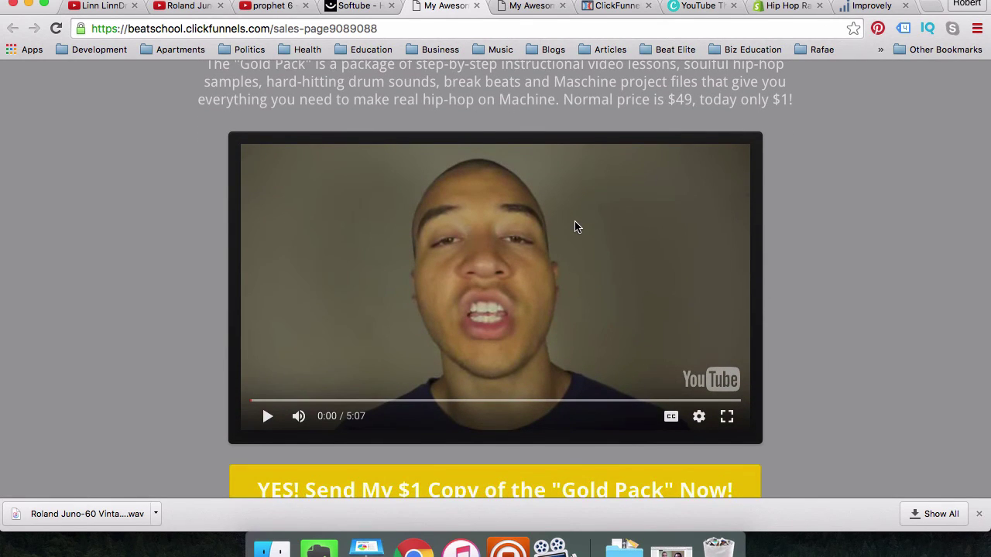
scroll(576, 227, down, 3)
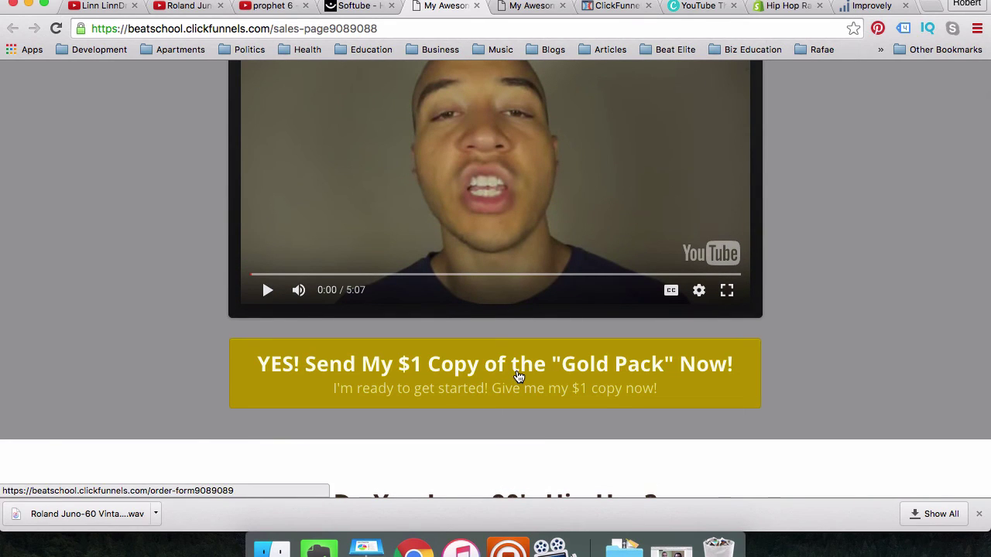
scroll(519, 377, up, 4)
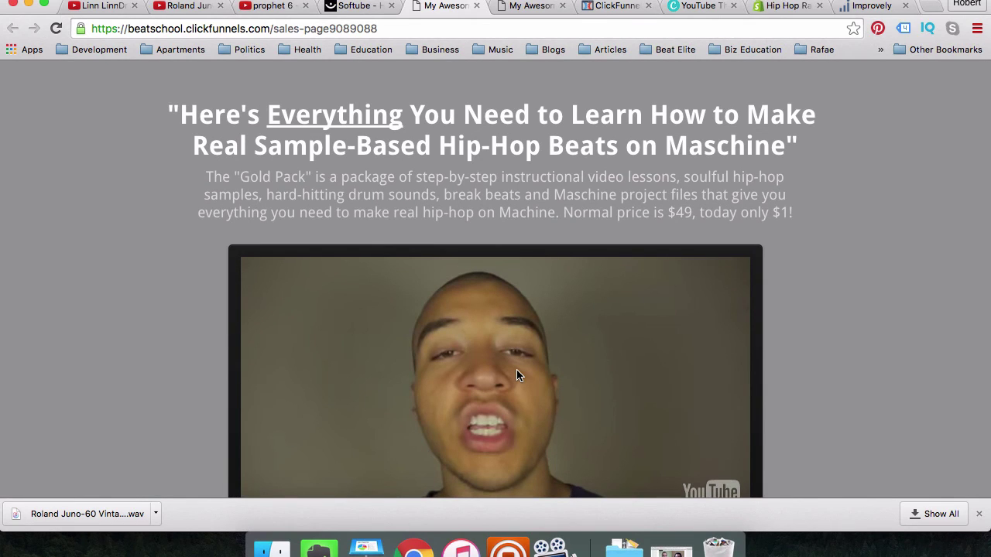
scroll(518, 375, down, 3)
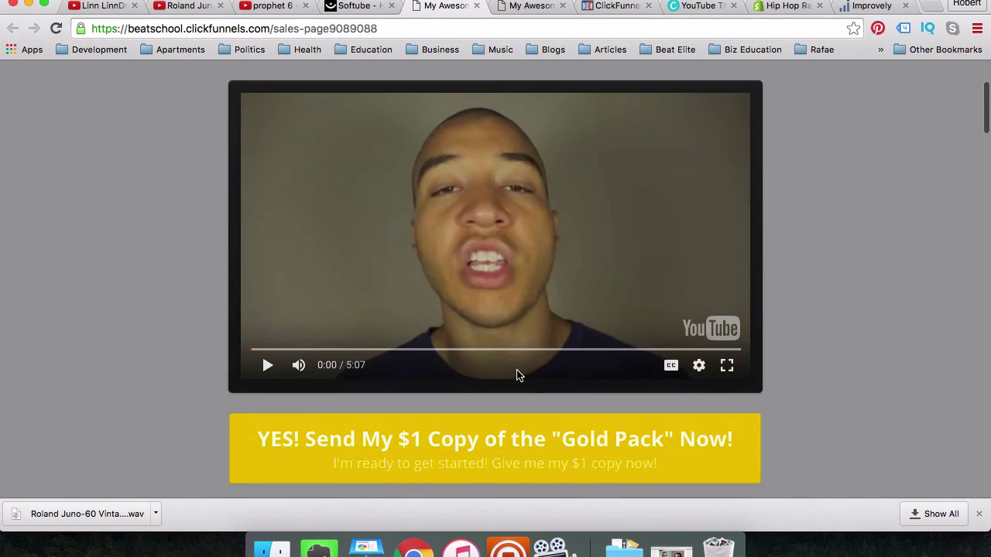